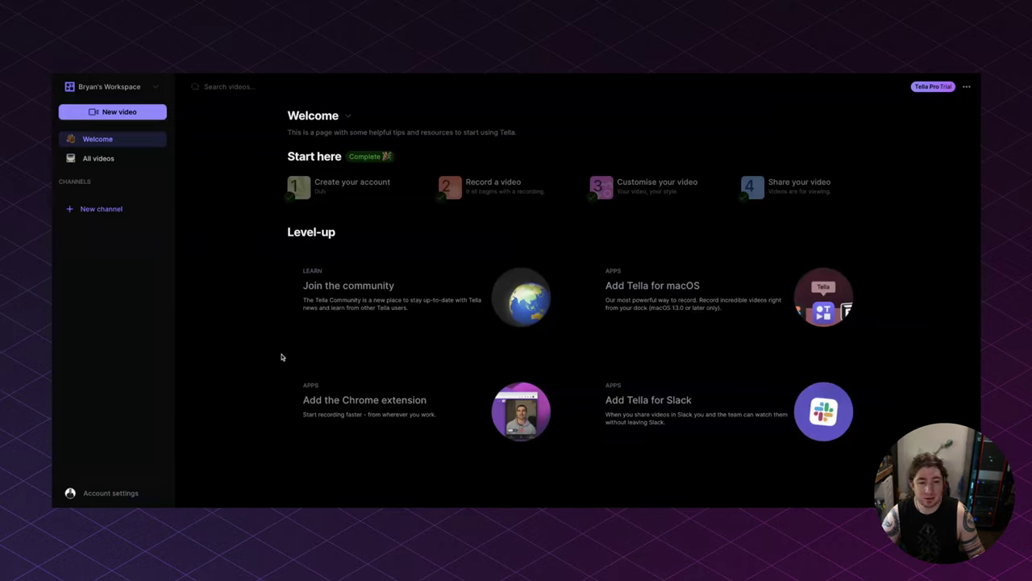
Get ready to start a new video from the Welcome page sidebar
mouse_move(513, 198)
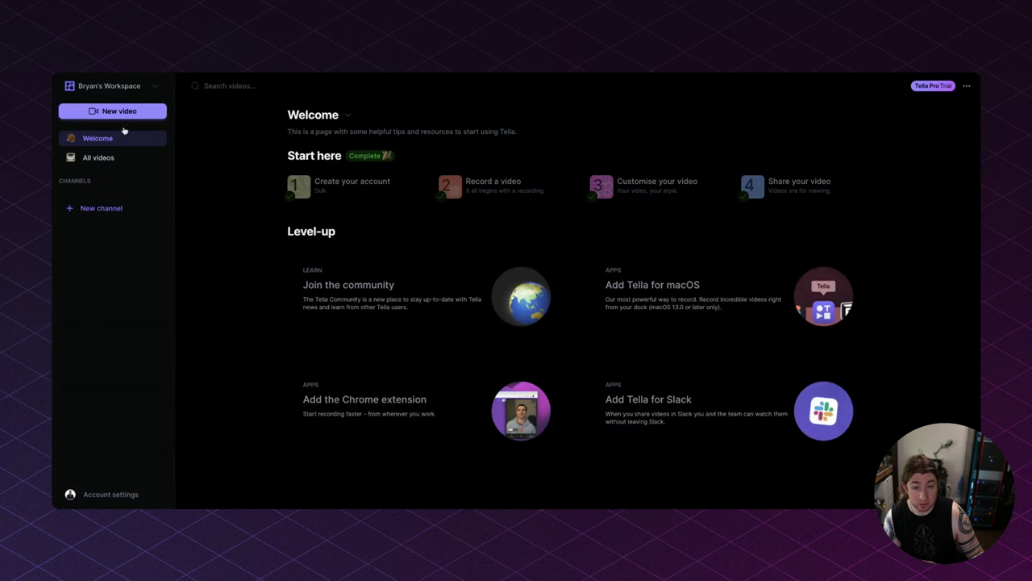
Start creating a new video from the tella.tv workspace
click(113, 113)
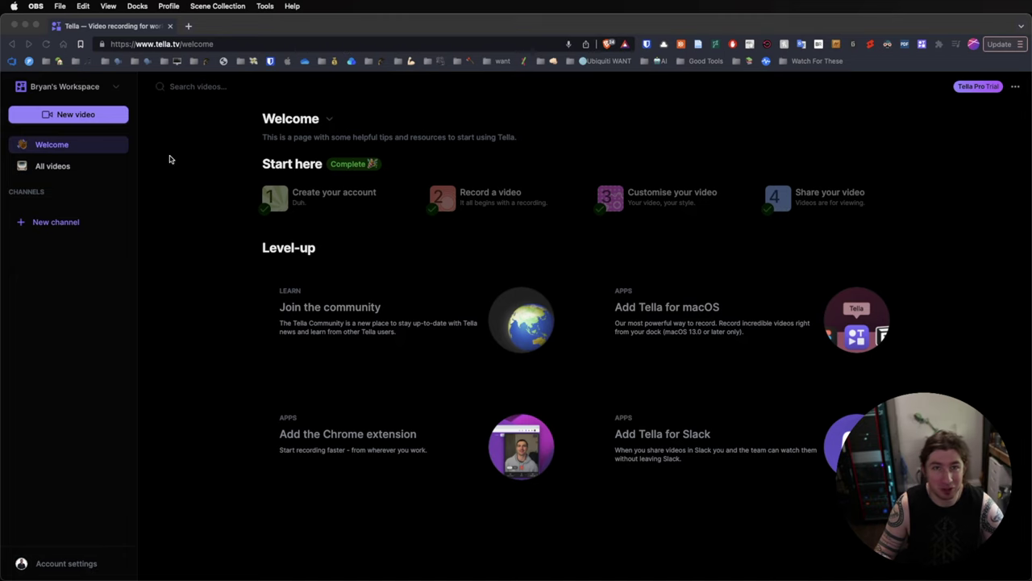
Start a new browser recording with EOS Webcam Utility as the camera source
click(89, 115)
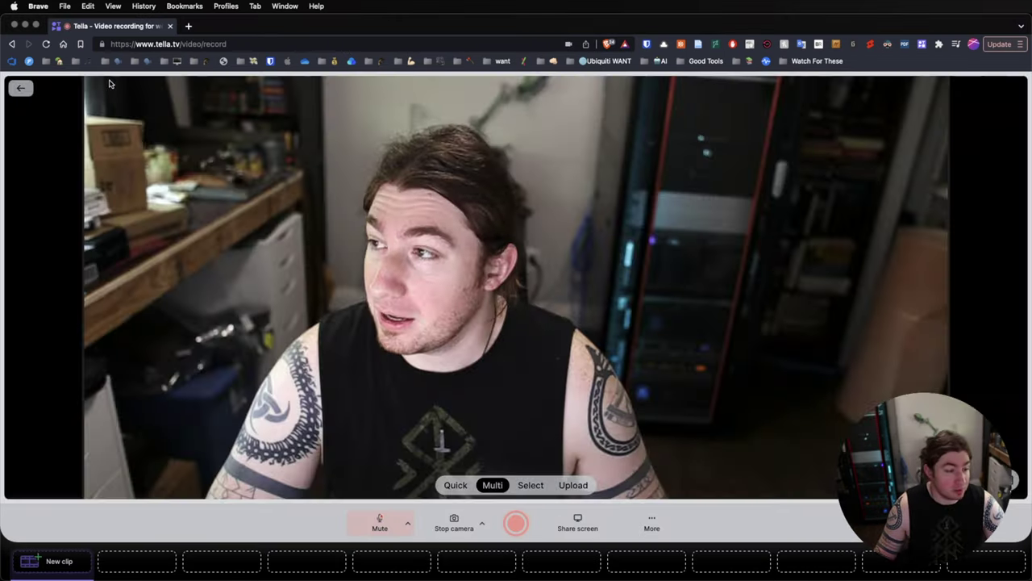
click(481, 524)
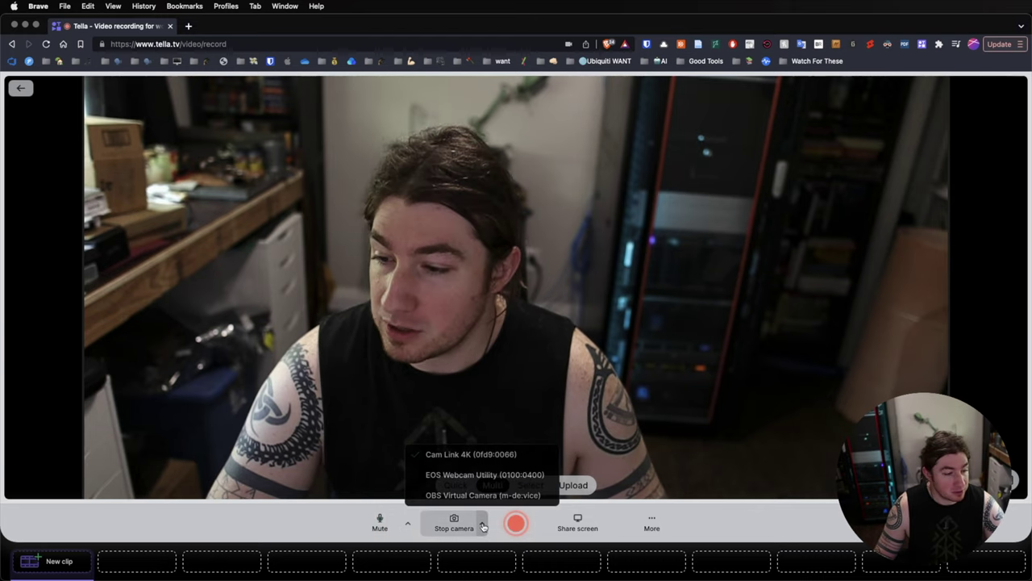
click(484, 474)
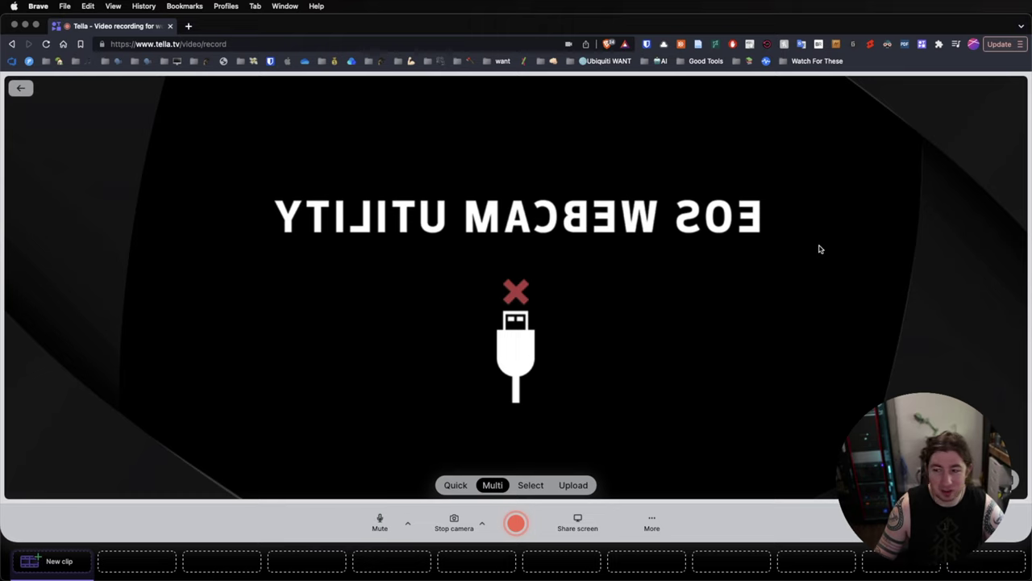
Check the microphone list and extra recording options without changing anything
click(409, 526)
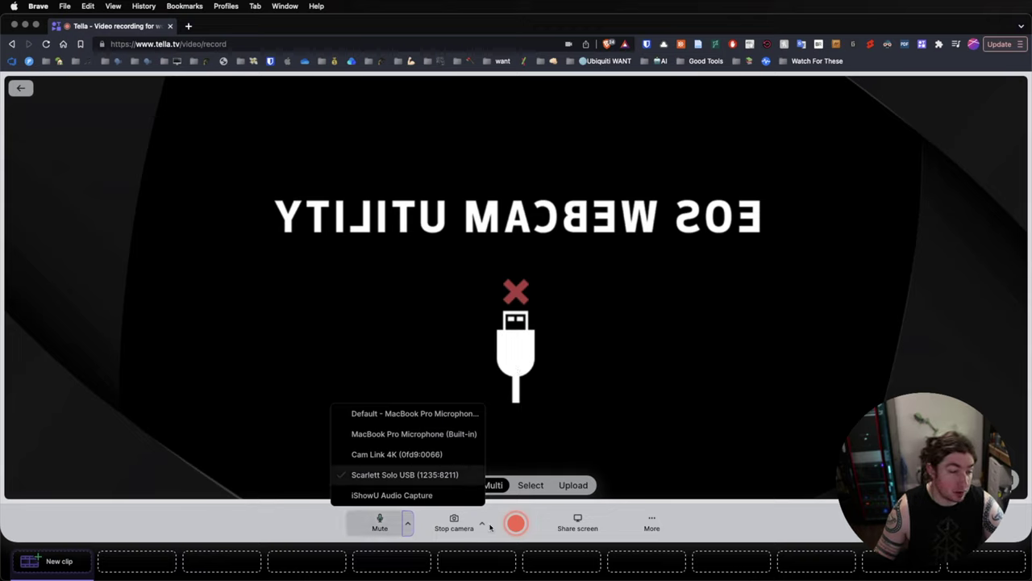
click(704, 450)
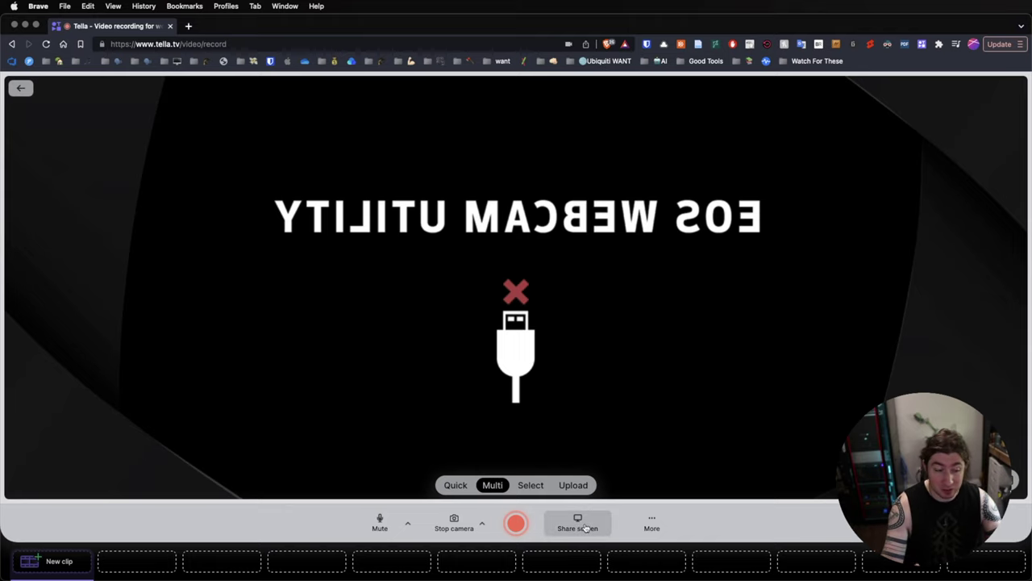
click(655, 524)
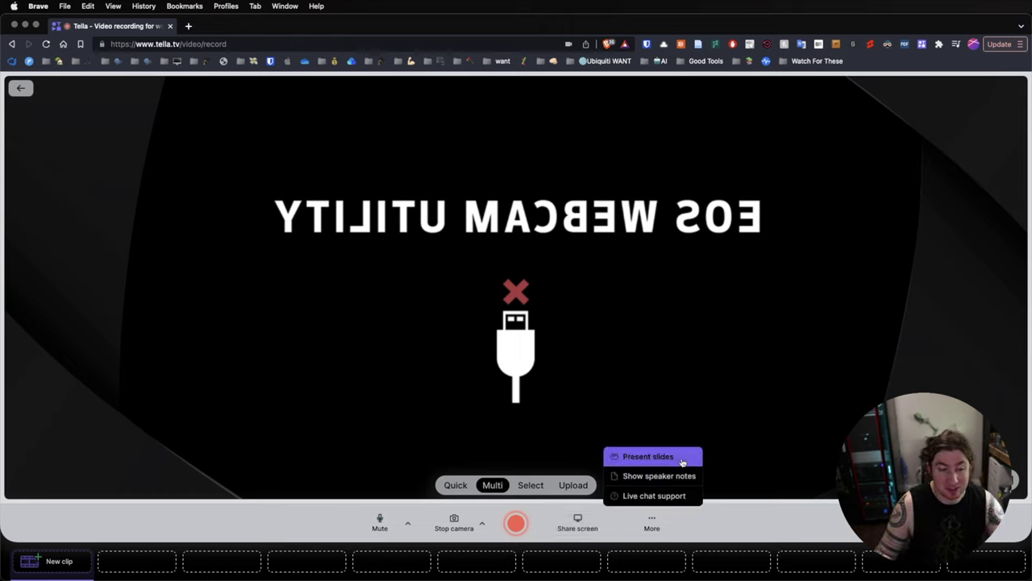
click(747, 508)
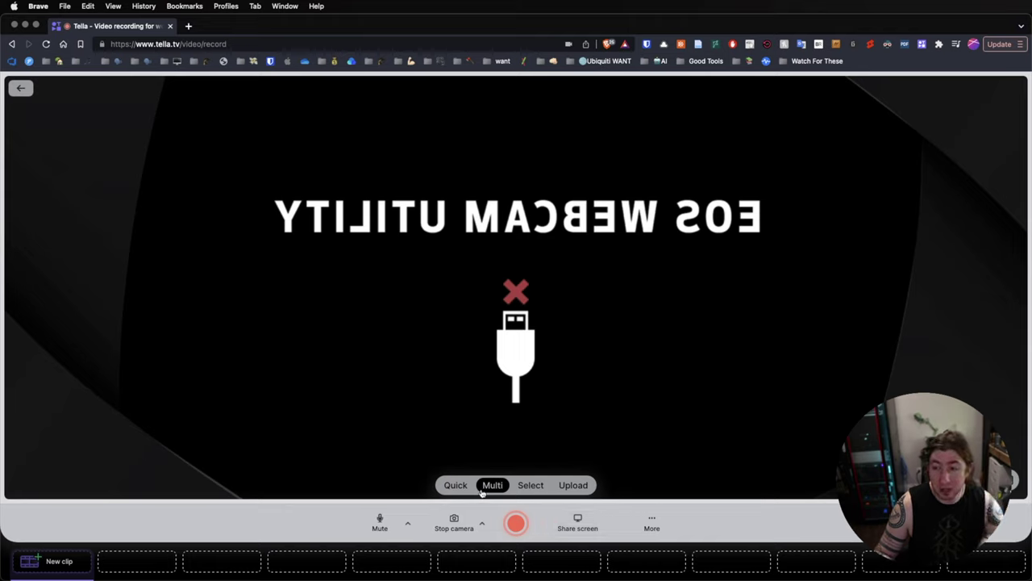
click(456, 487)
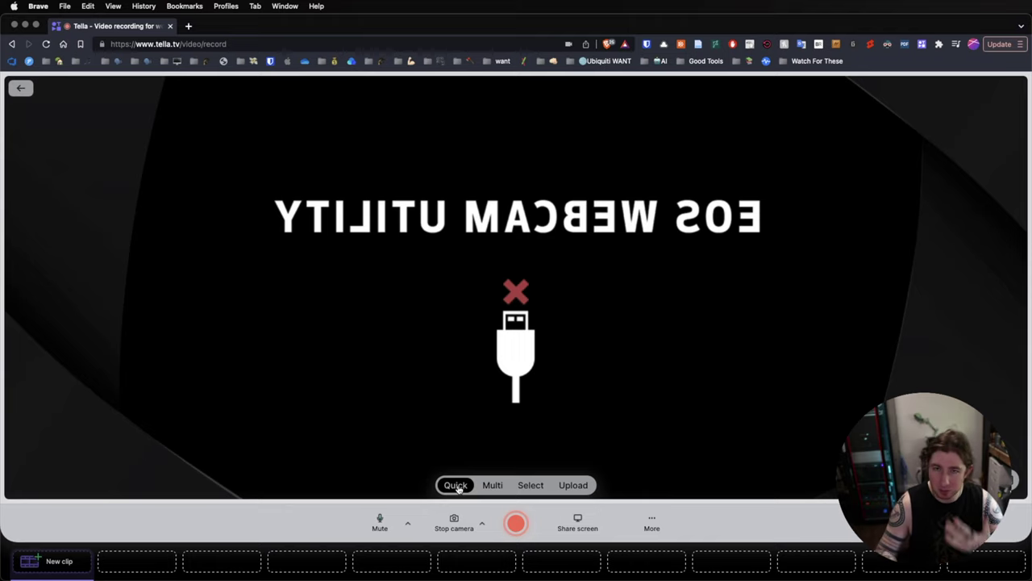
click(496, 486)
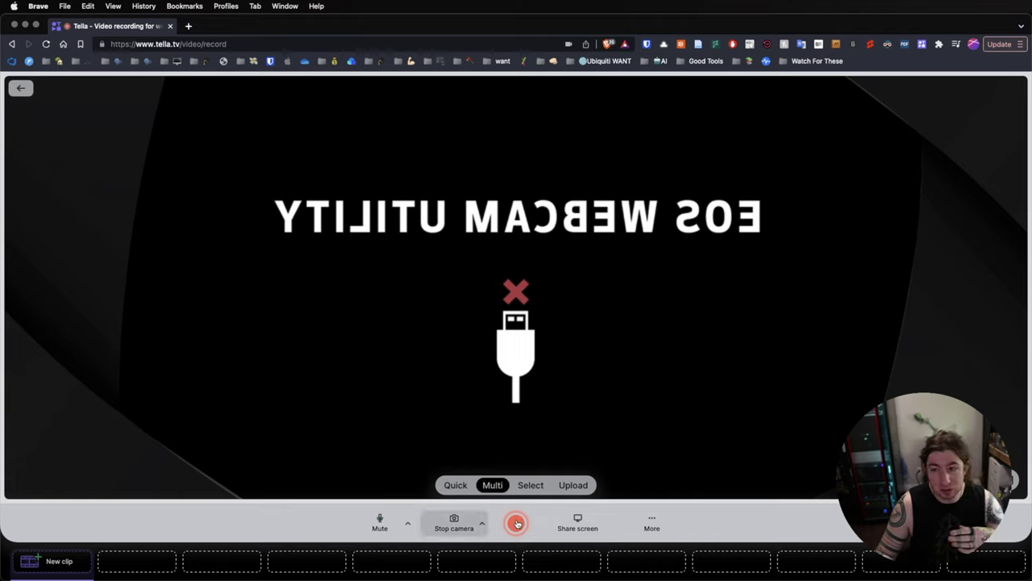
Record Clip 1, then switch the camera to Cam Link 4K and record Clip 2
click(517, 524)
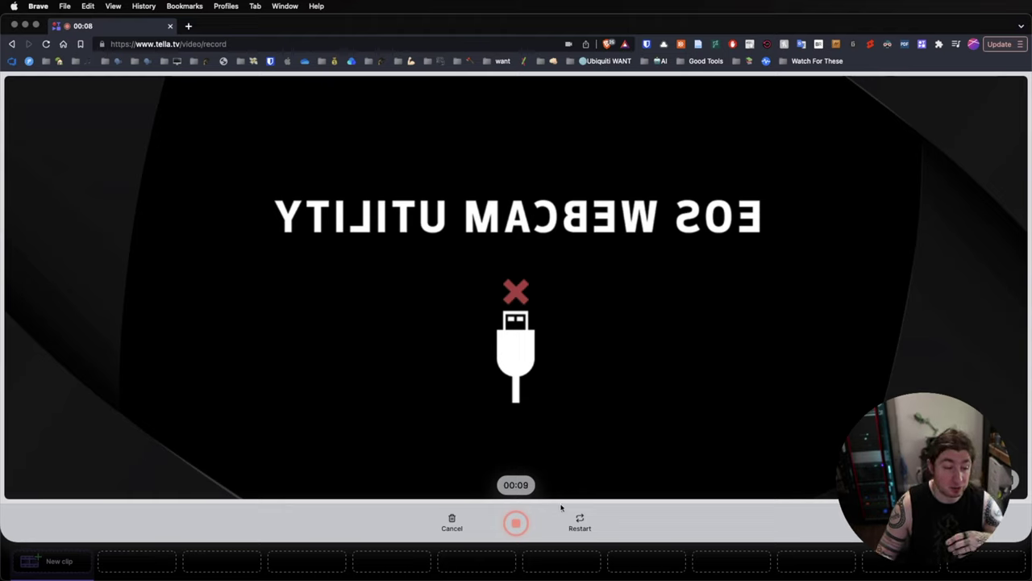
click(517, 525)
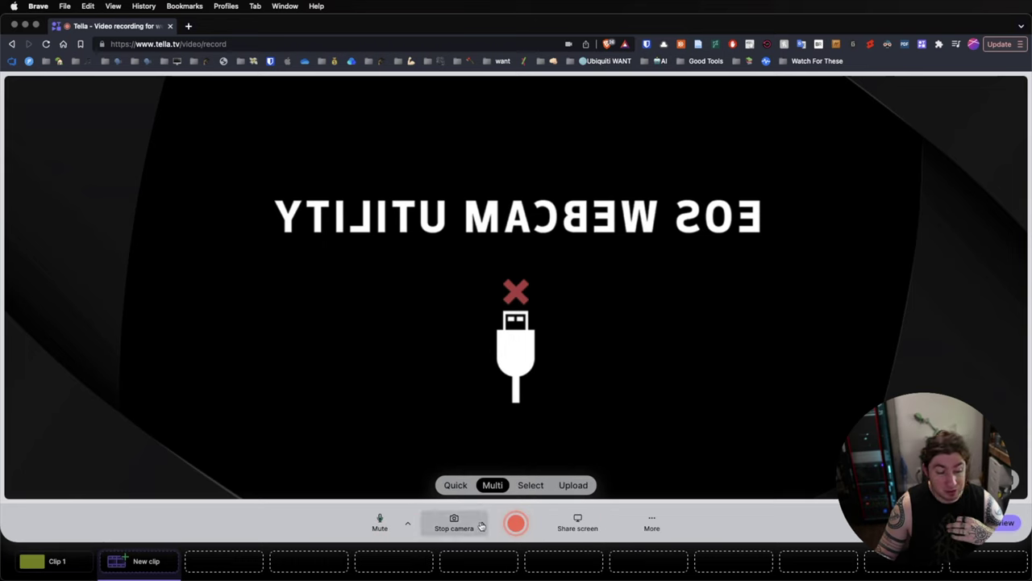
click(482, 524)
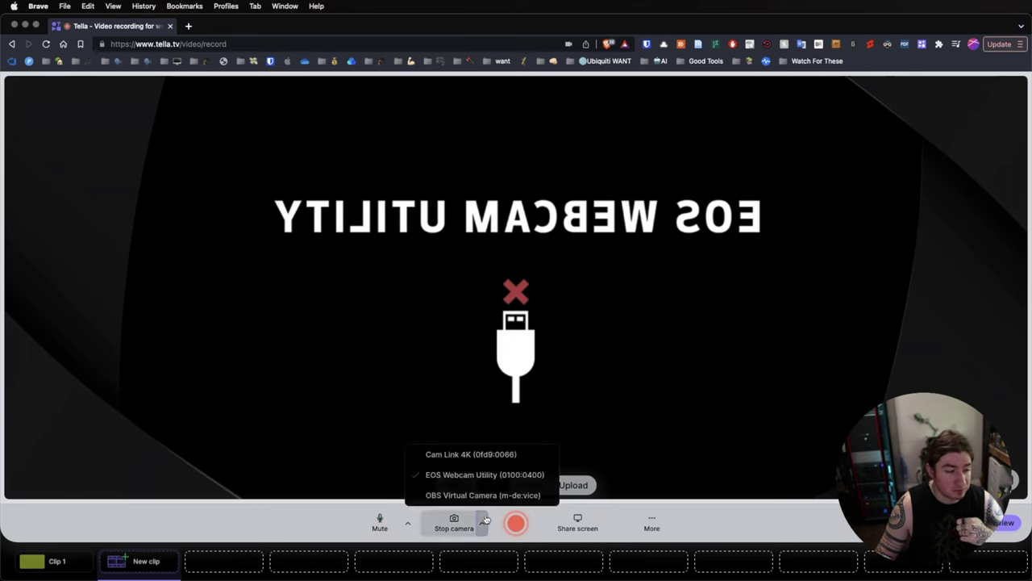
click(481, 455)
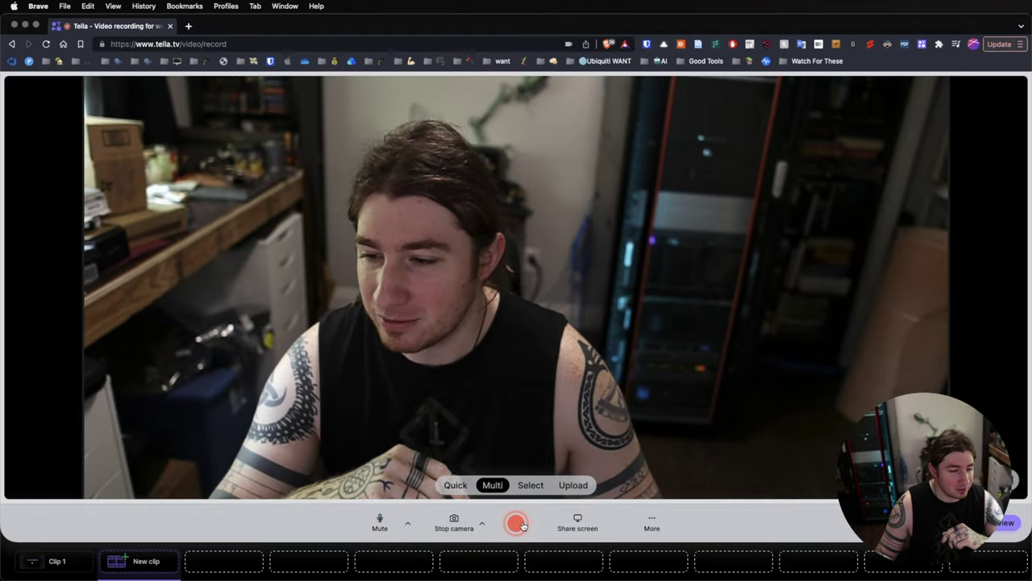
click(521, 525)
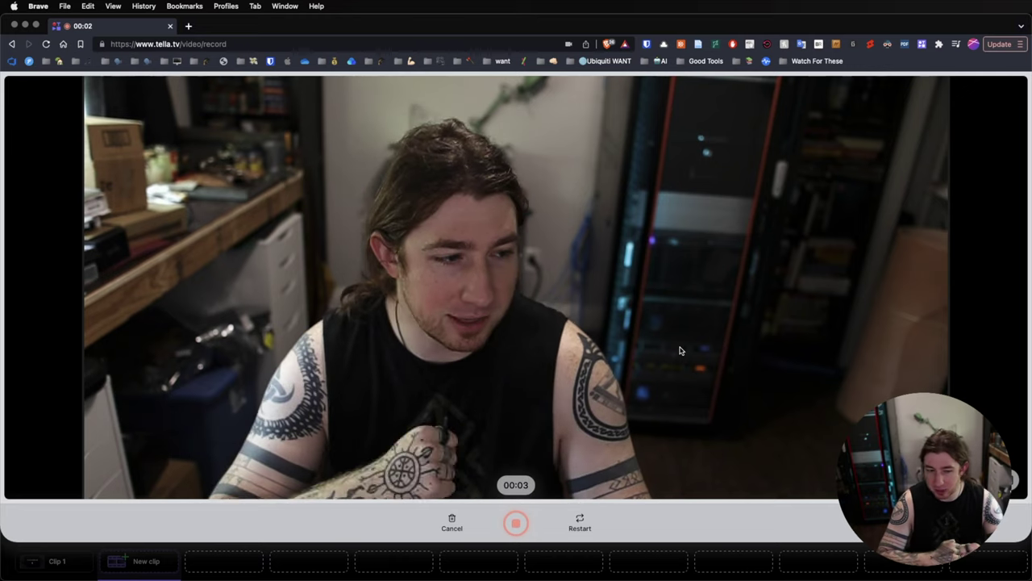
click(514, 524)
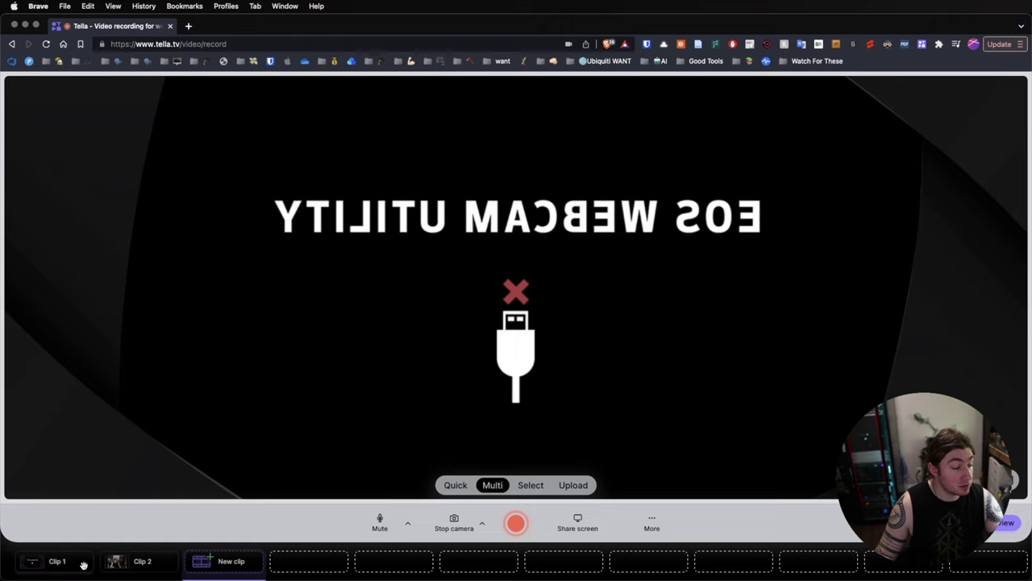
Open the two-clip video in the editor and bring up Clip 2's Trim view
click(79, 565)
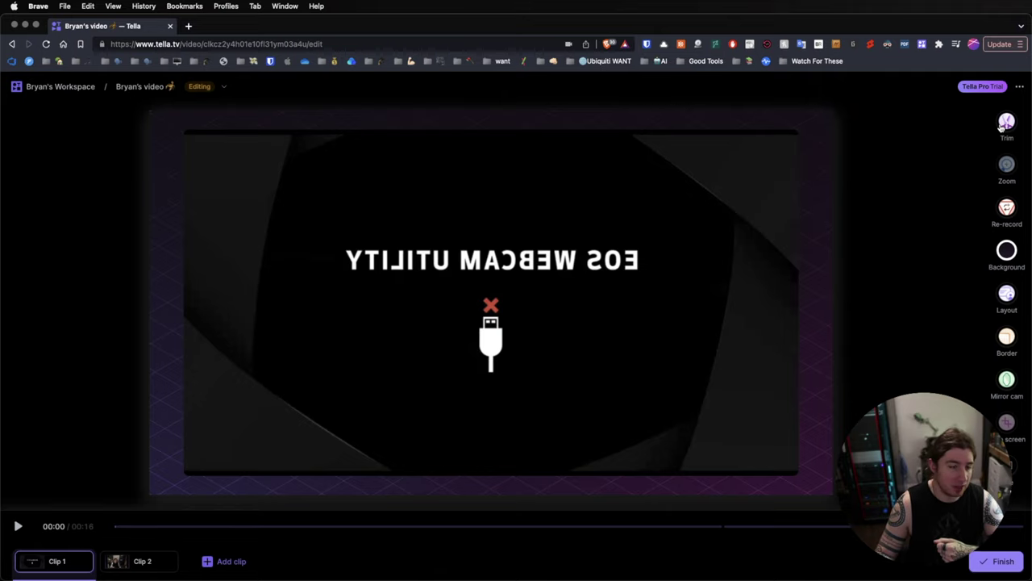
click(145, 559)
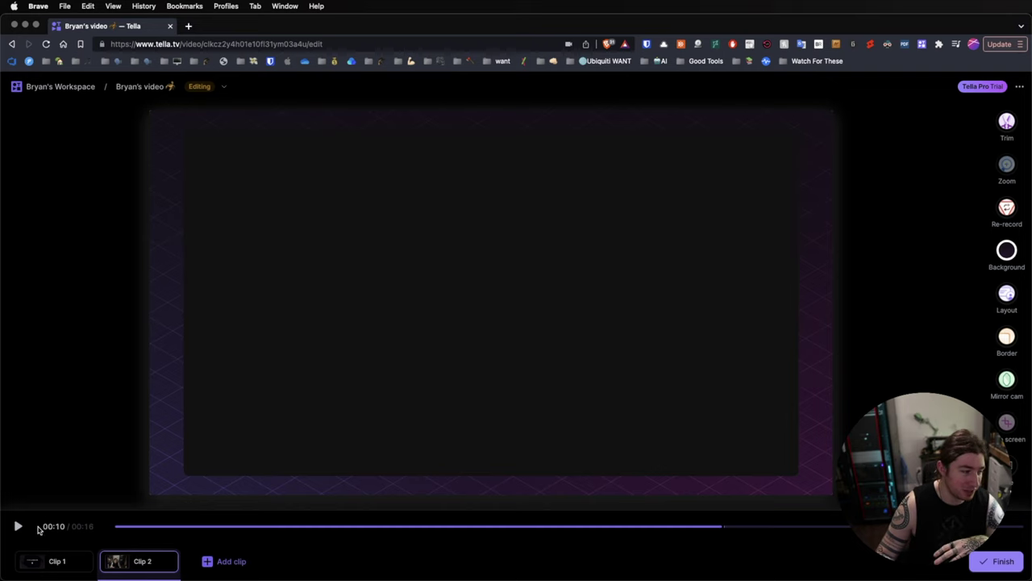
click(1006, 121)
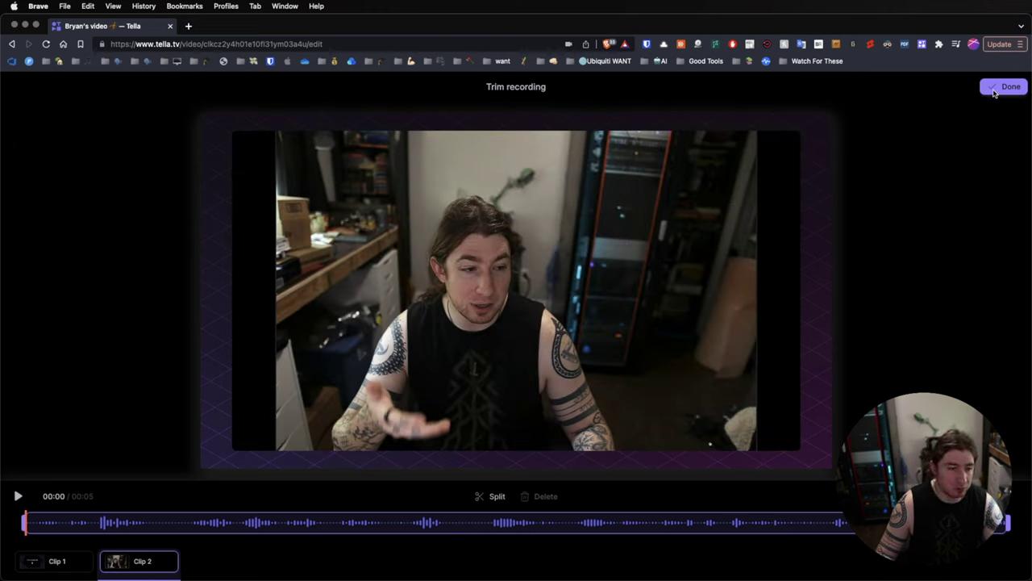
Split off Clip 2's tail and delete it, cutting the video to 15 seconds
click(1003, 89)
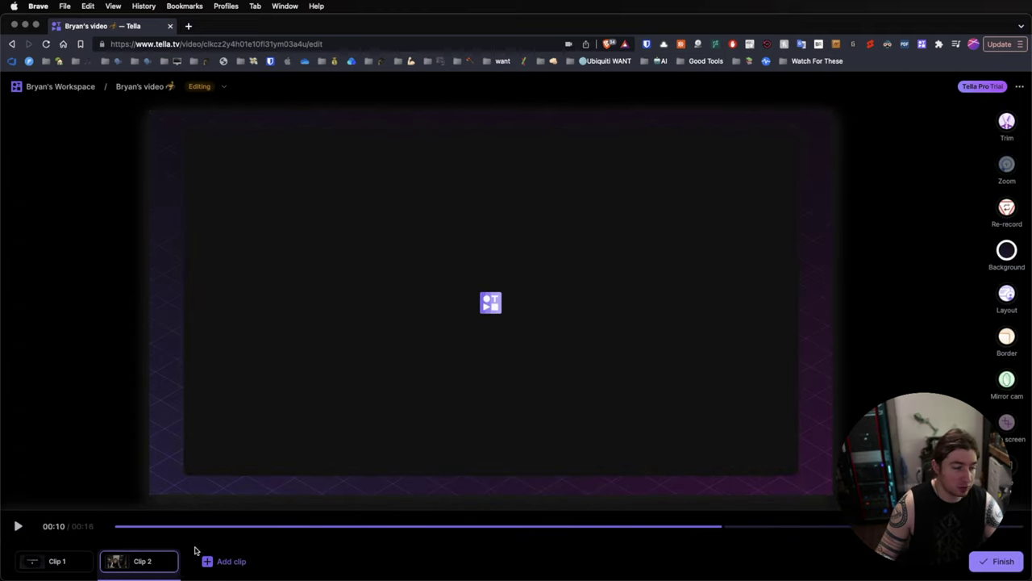
click(1007, 123)
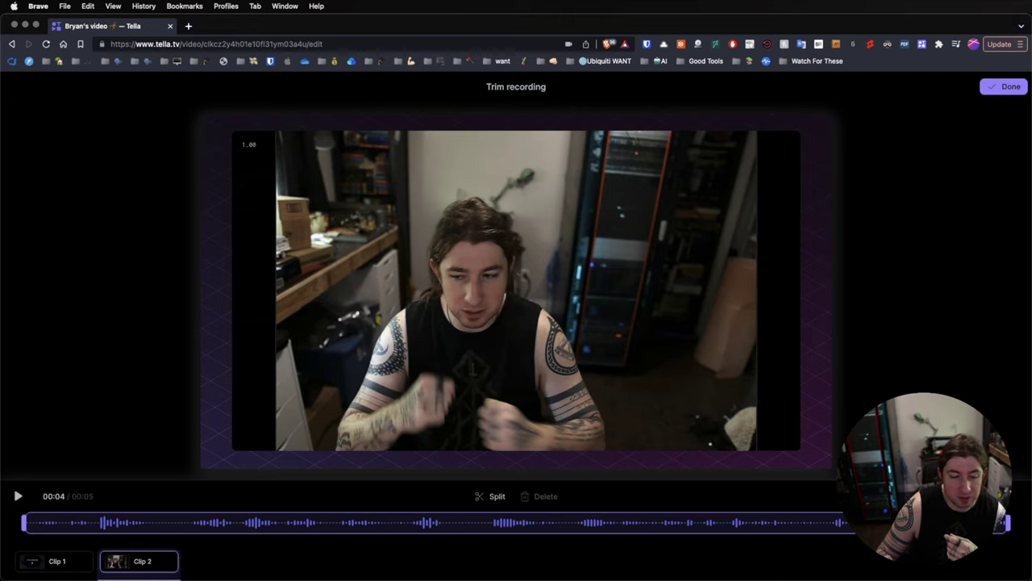
click(492, 497)
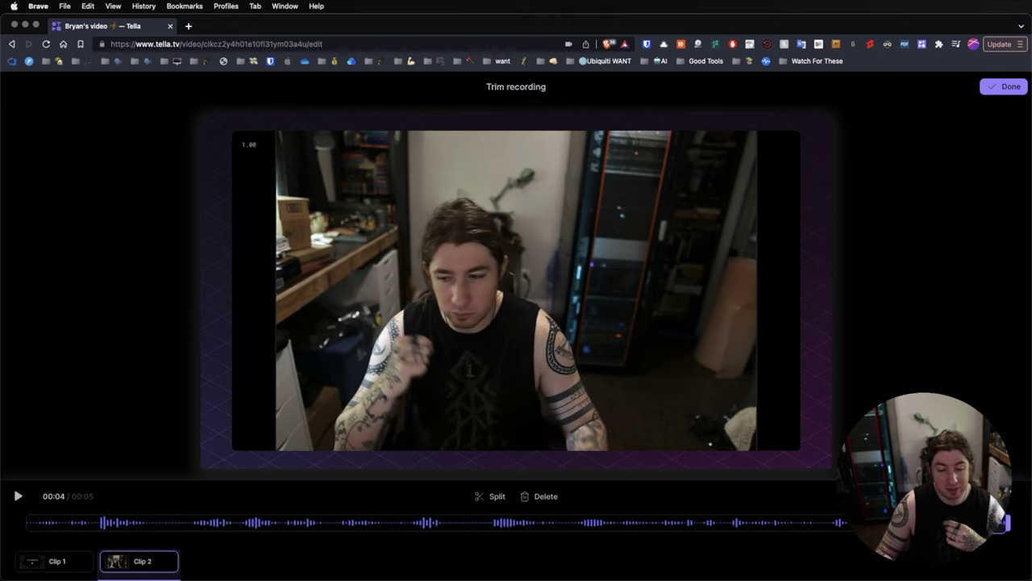
click(536, 496)
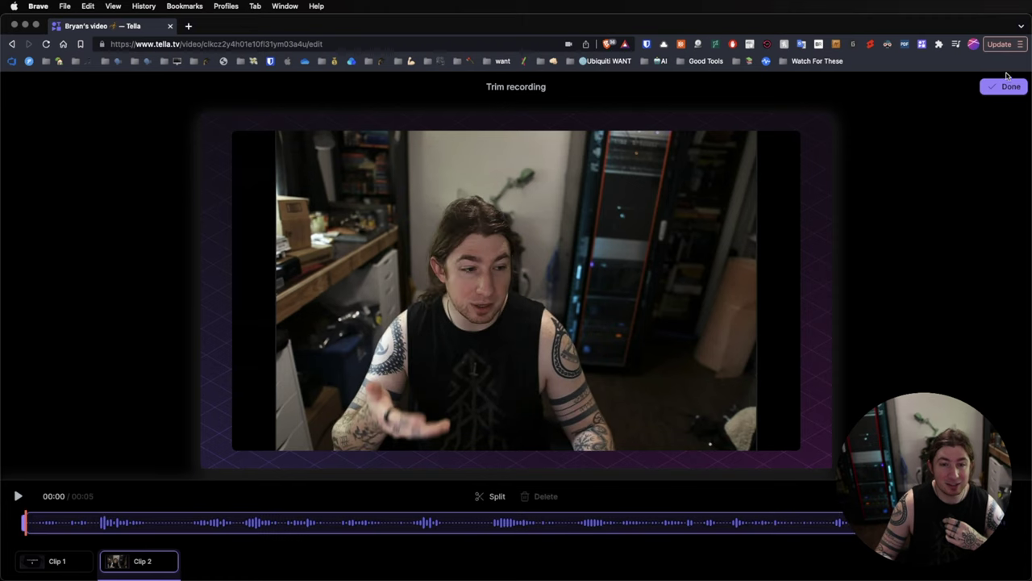
click(1005, 88)
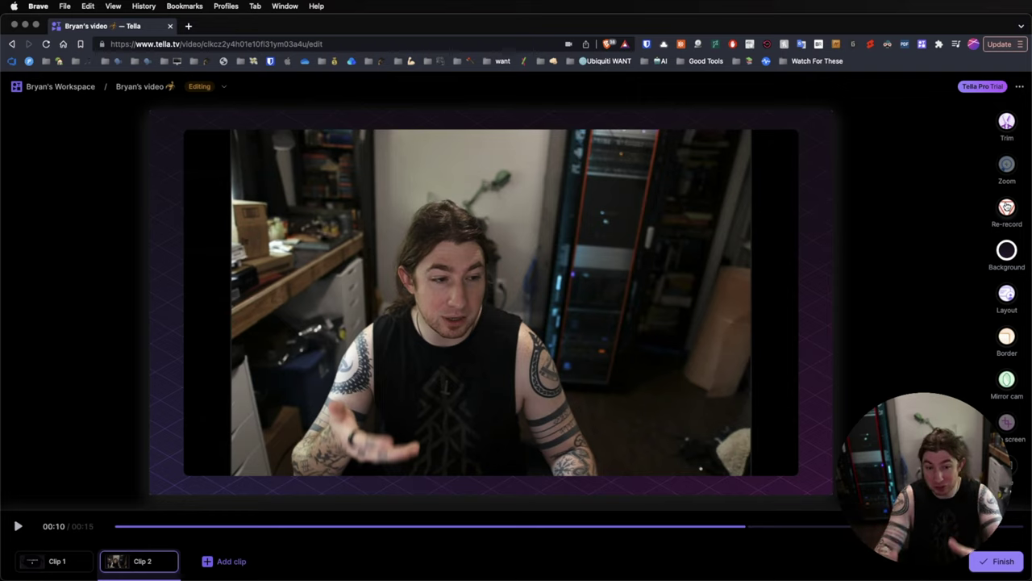
Browse the Colour, Gradient and Upload backgrounds, keeping Clip 2's pink-purple gradient
click(1008, 253)
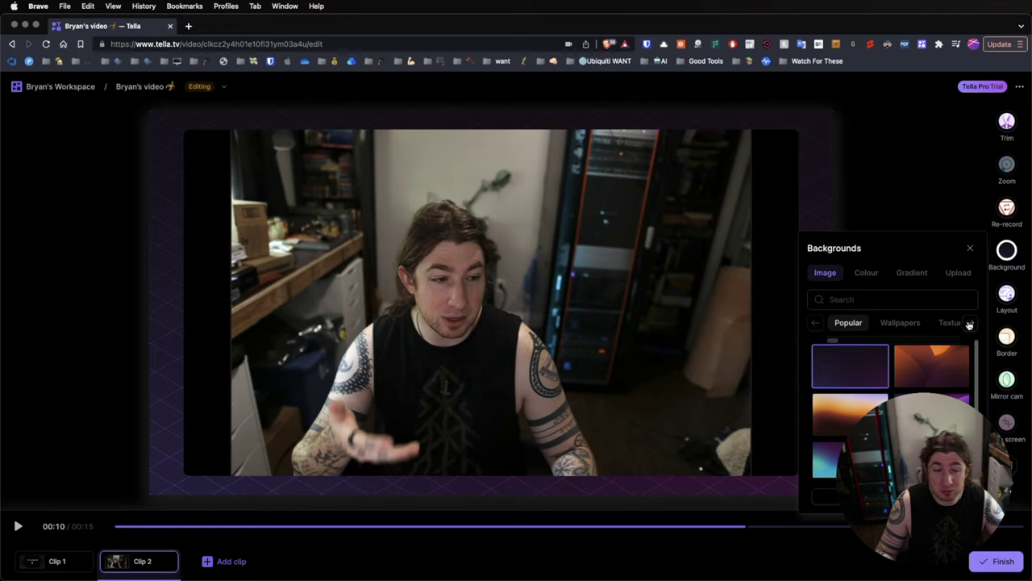
click(868, 275)
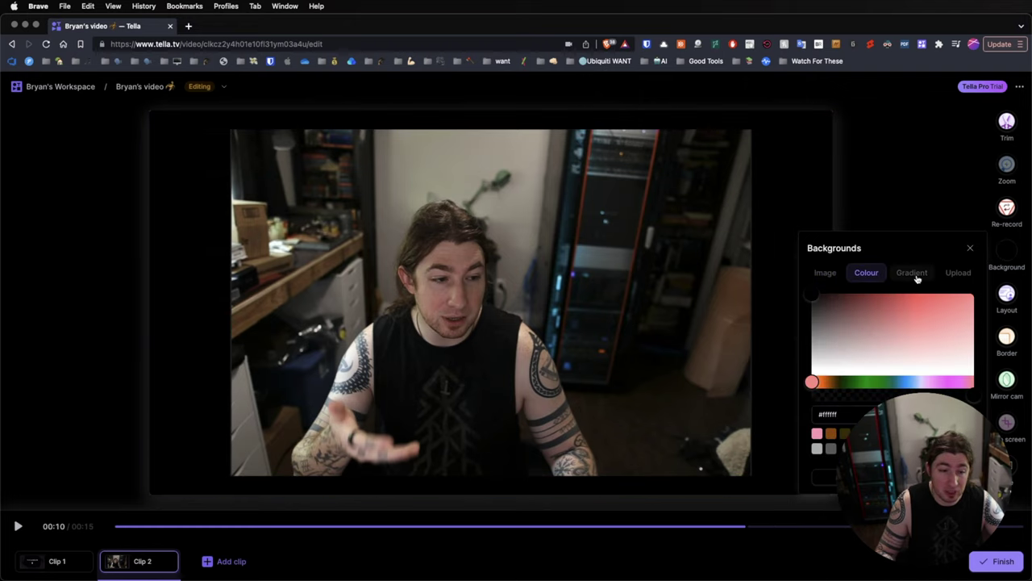
click(911, 275)
click(961, 274)
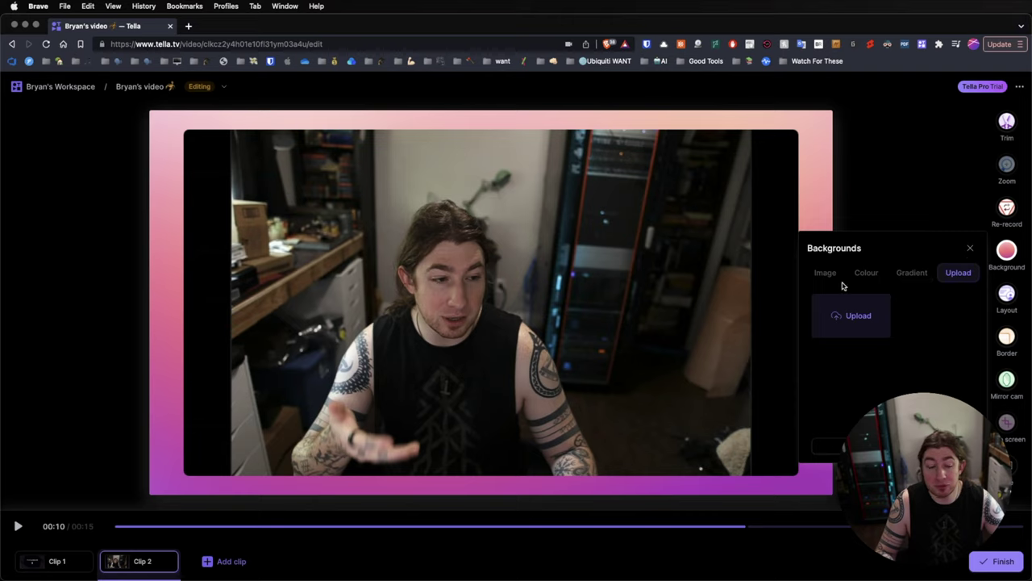
click(970, 248)
click(1008, 297)
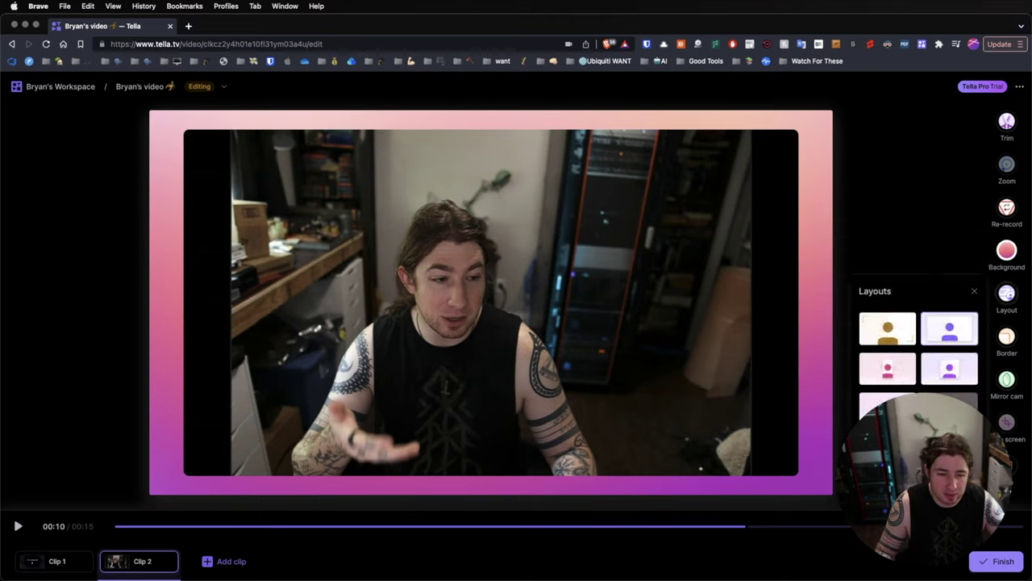
click(1006, 250)
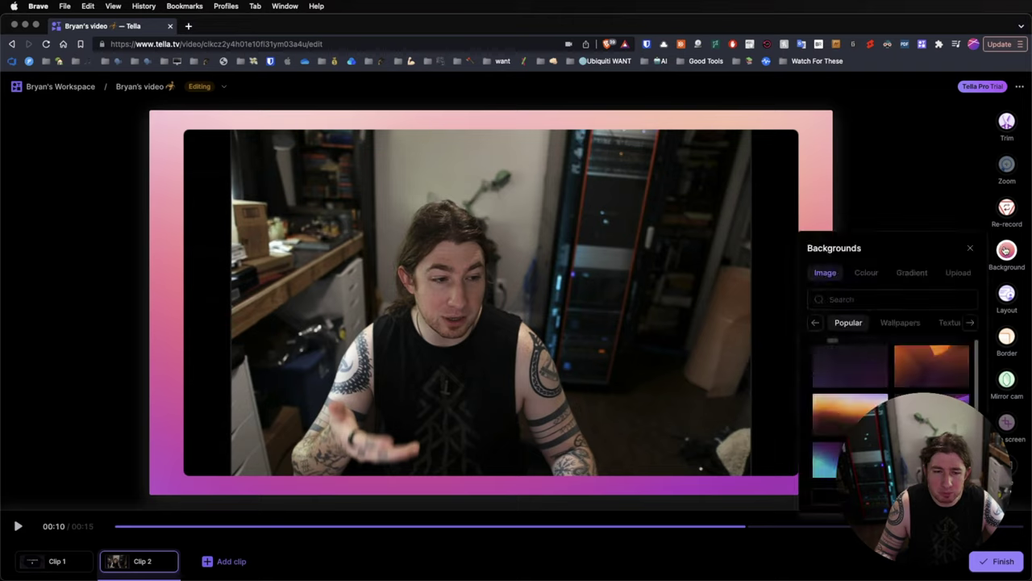
click(923, 205)
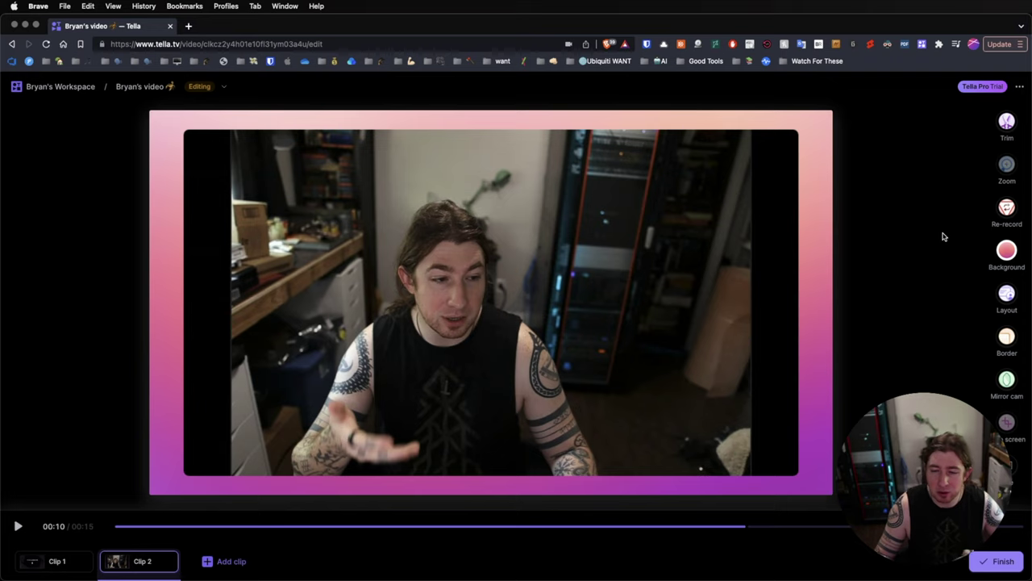
Try full-frame, portrait and landscape layouts, then settle on the centred circle camera
click(1008, 296)
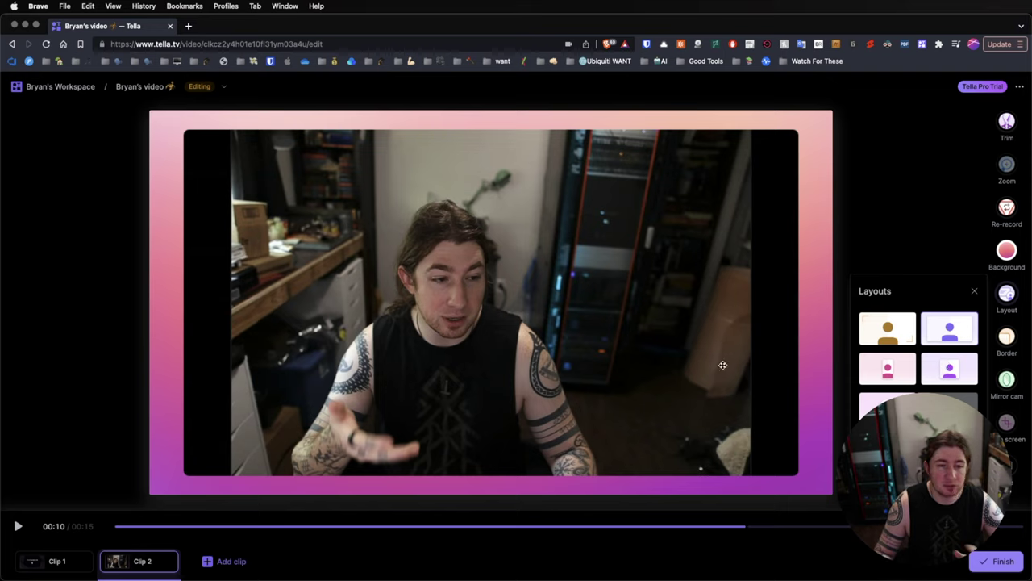
click(886, 336)
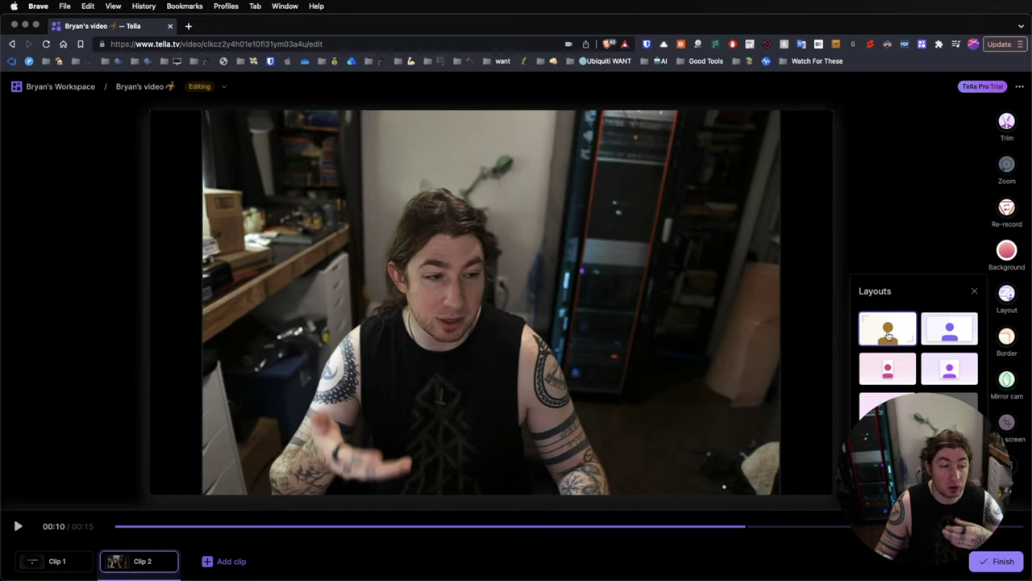
click(895, 371)
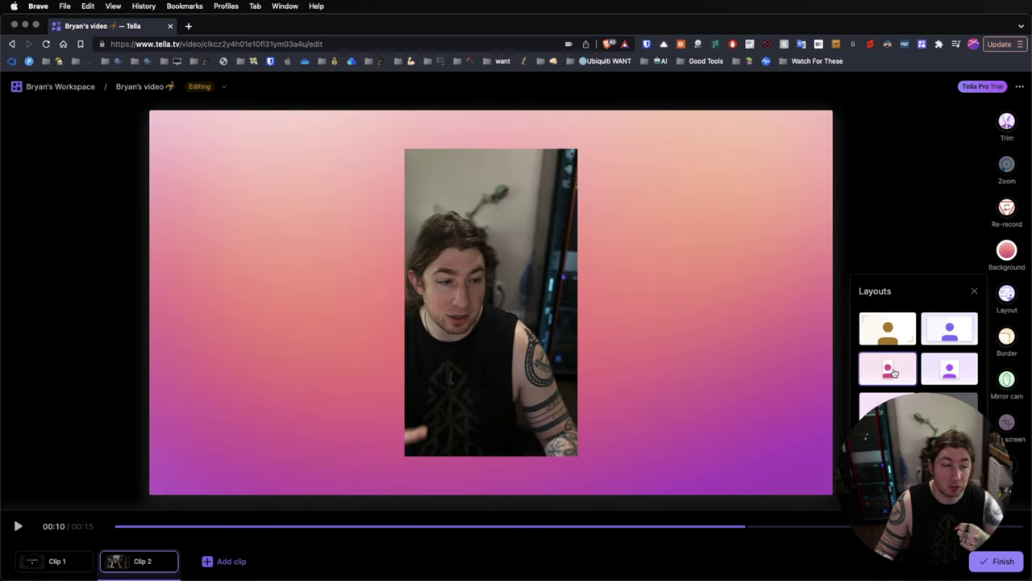
click(953, 377)
click(888, 404)
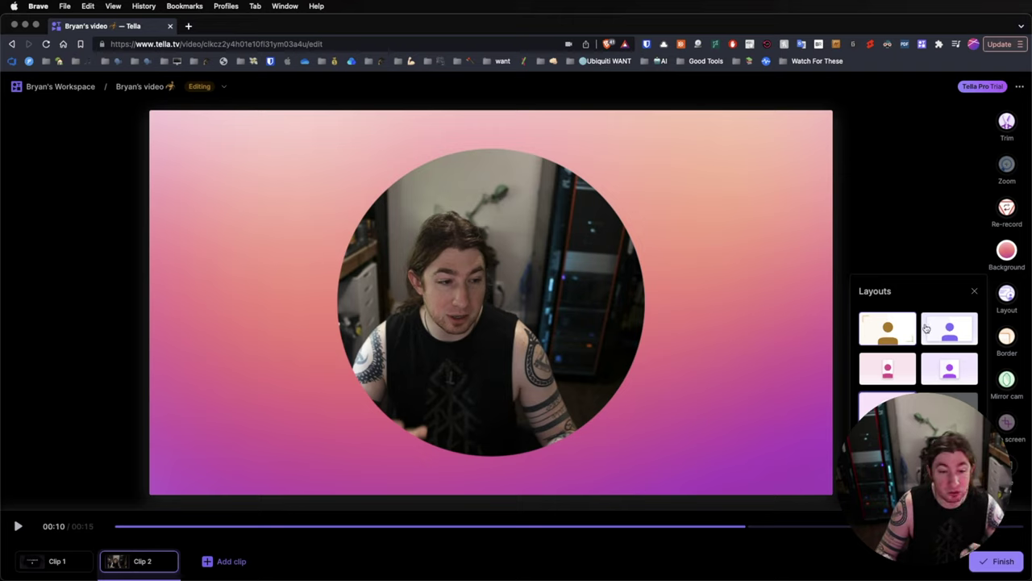
click(975, 293)
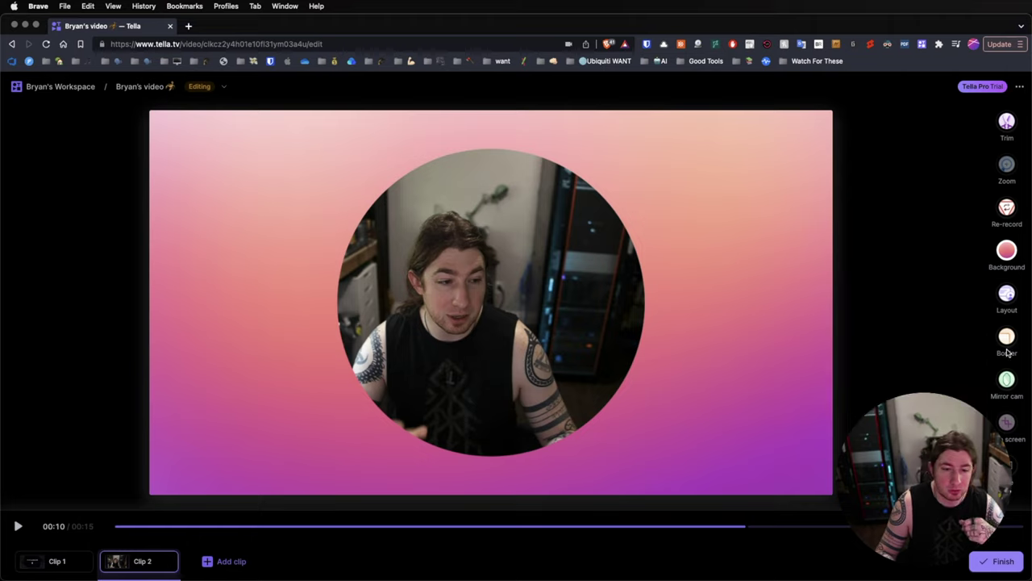
click(1006, 337)
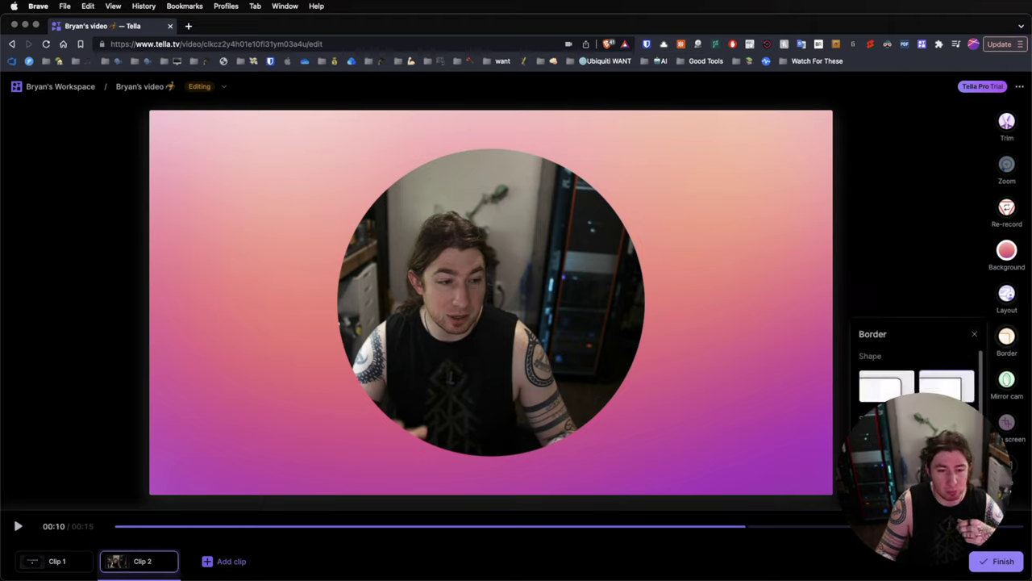
Return Clip 2 to the framed landscape layout with rounded corners and a white offset border
click(1006, 293)
click(951, 331)
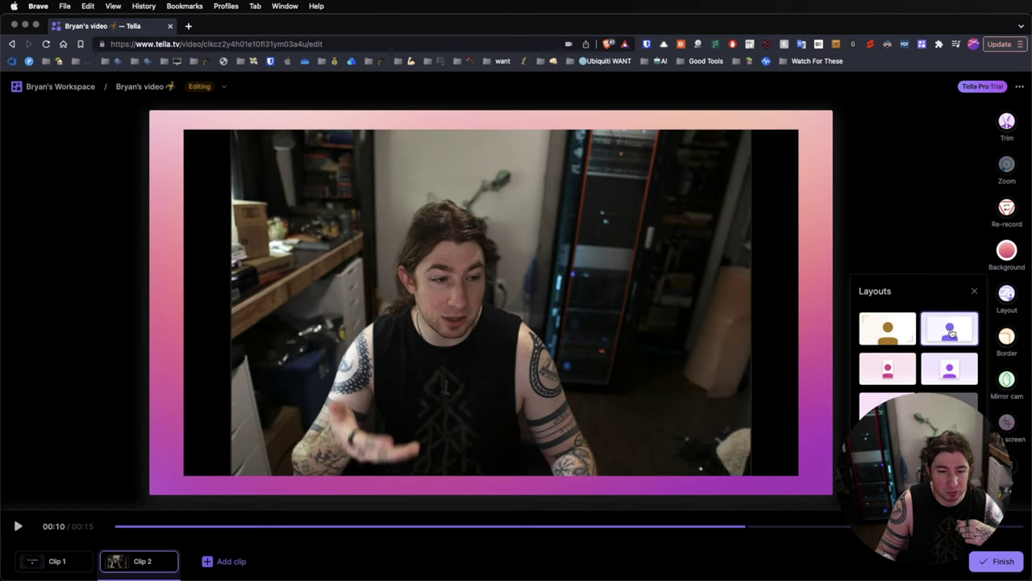
click(1006, 342)
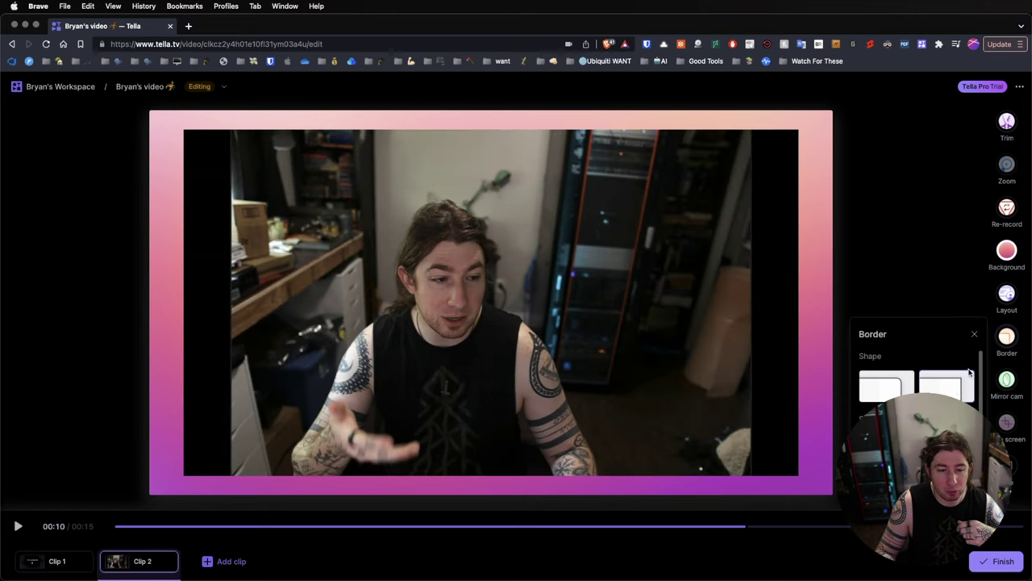
click(887, 385)
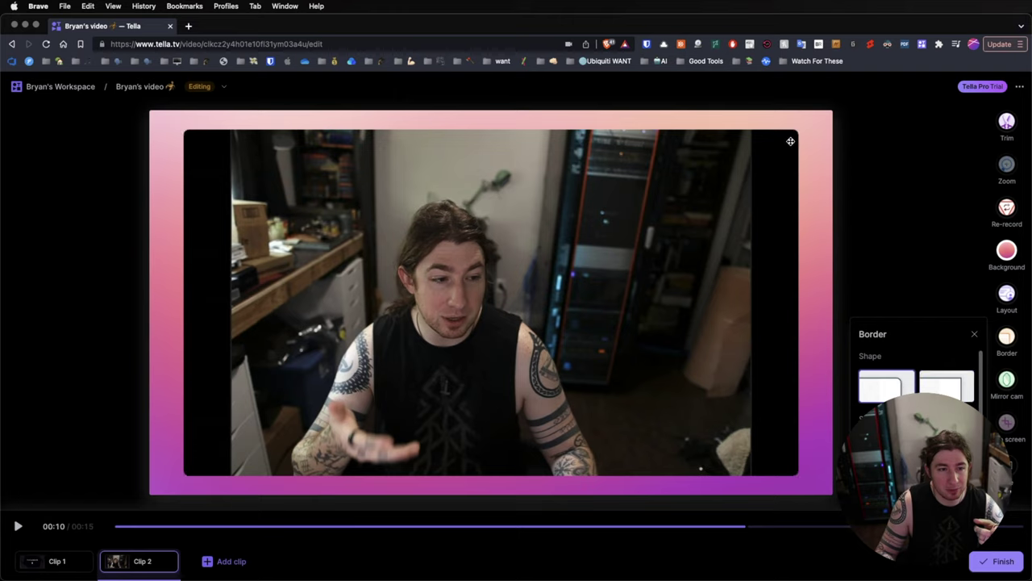
scroll(923, 355, down, 3)
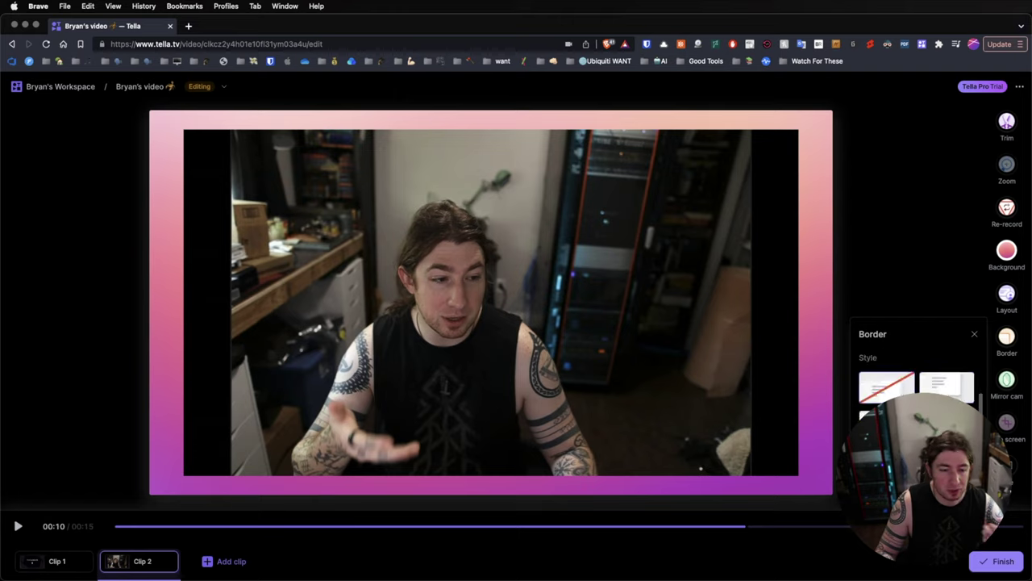
click(947, 385)
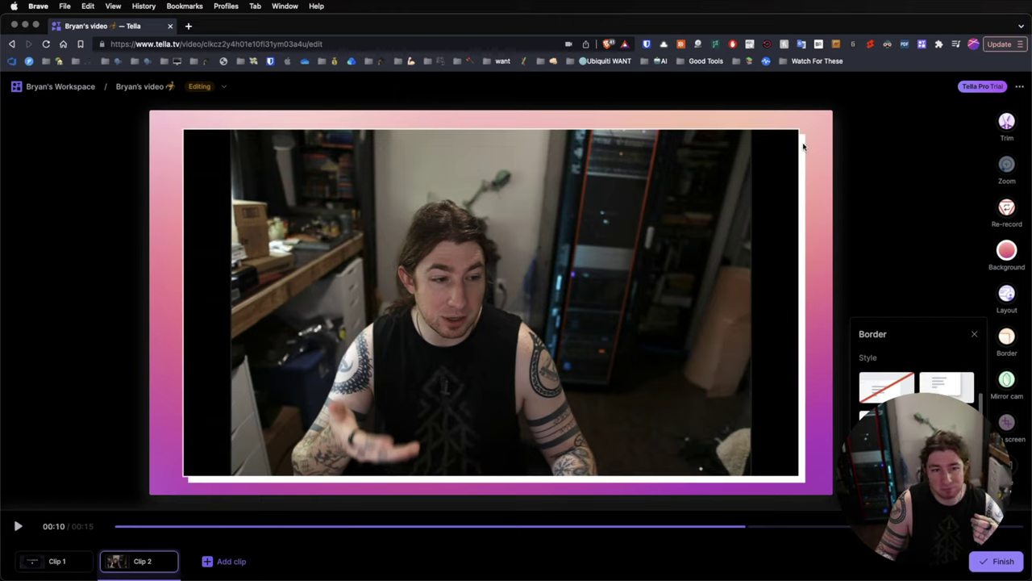
scroll(907, 382, up, 3)
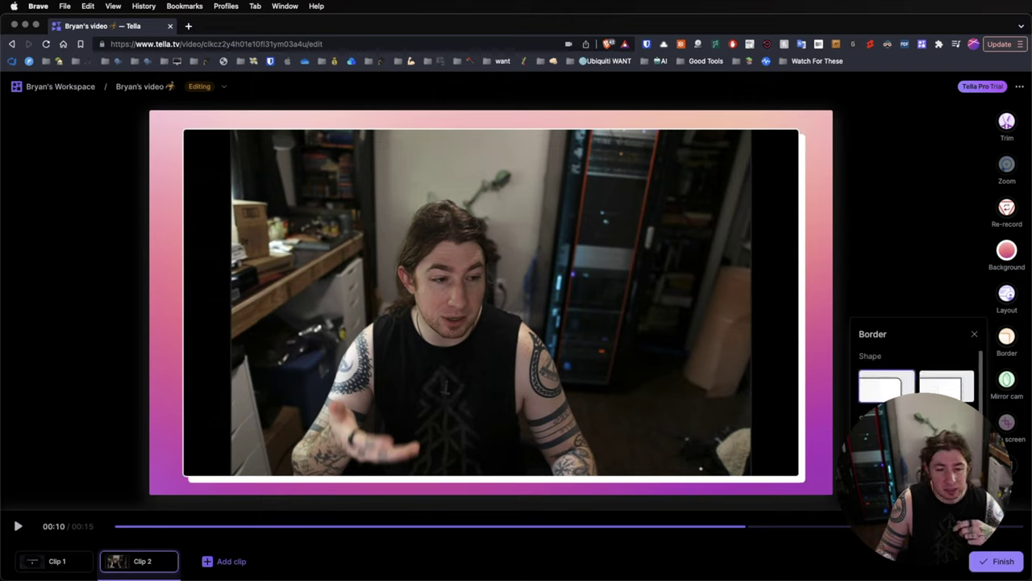
Toggle Mirror cam on and off three times, ending with the camera unflipped
click(974, 334)
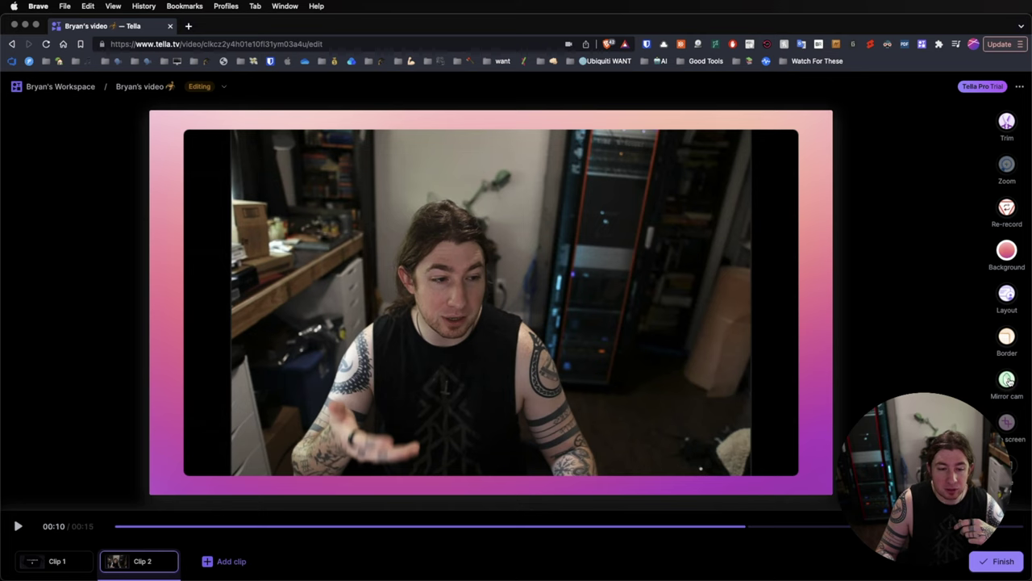
click(1007, 381)
click(1007, 381)
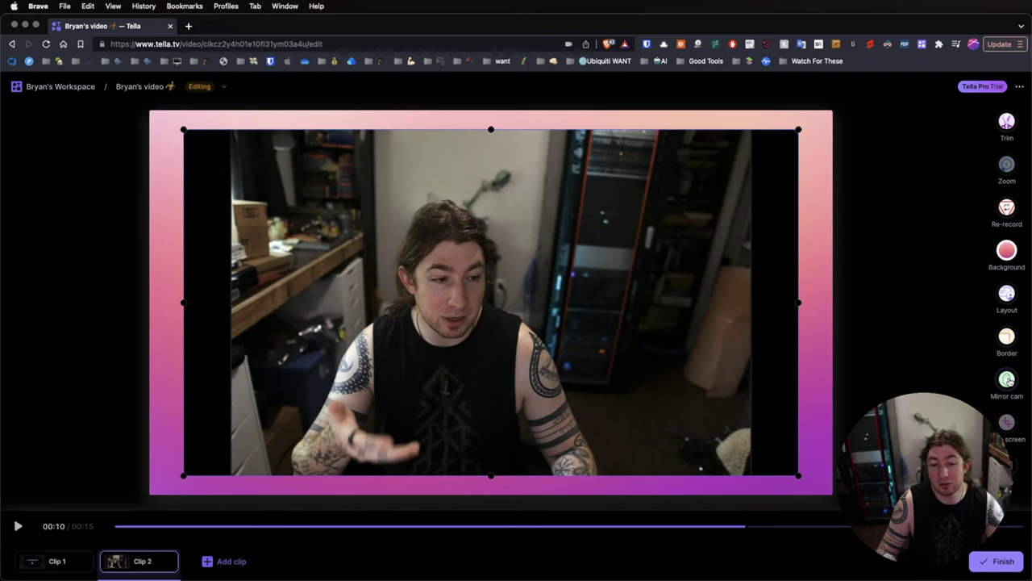
click(1007, 380)
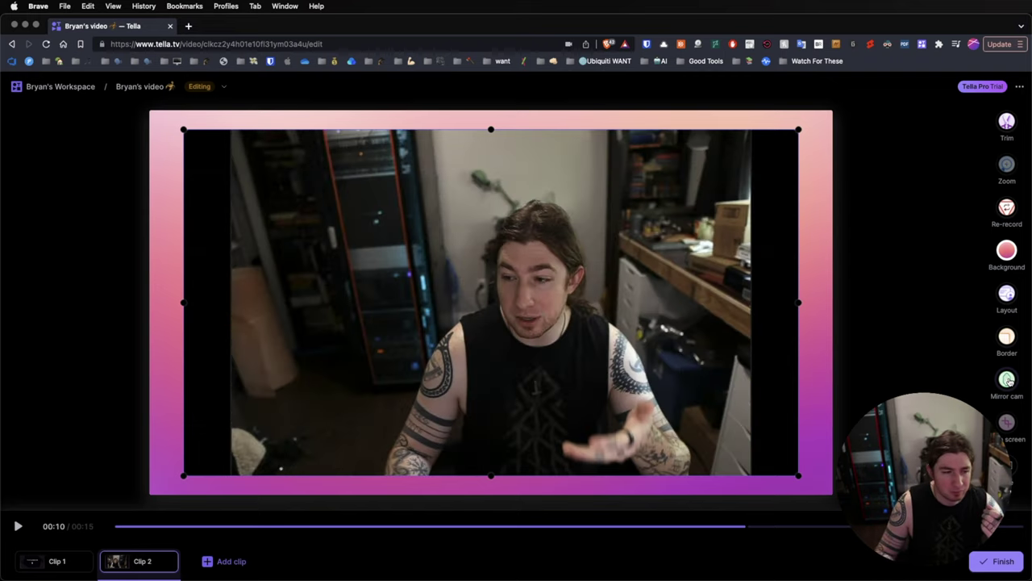
click(1007, 381)
click(1007, 381)
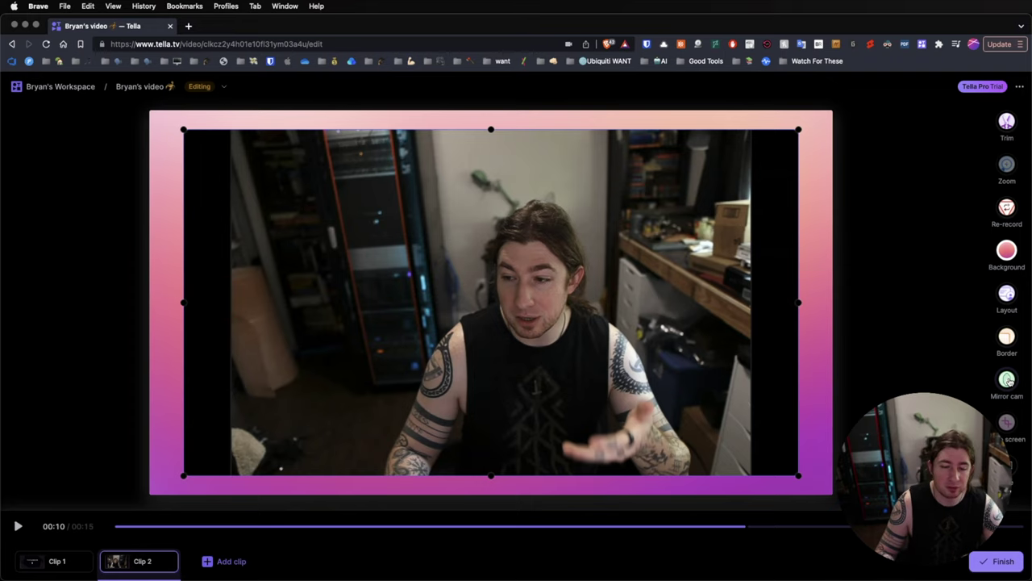
click(1007, 381)
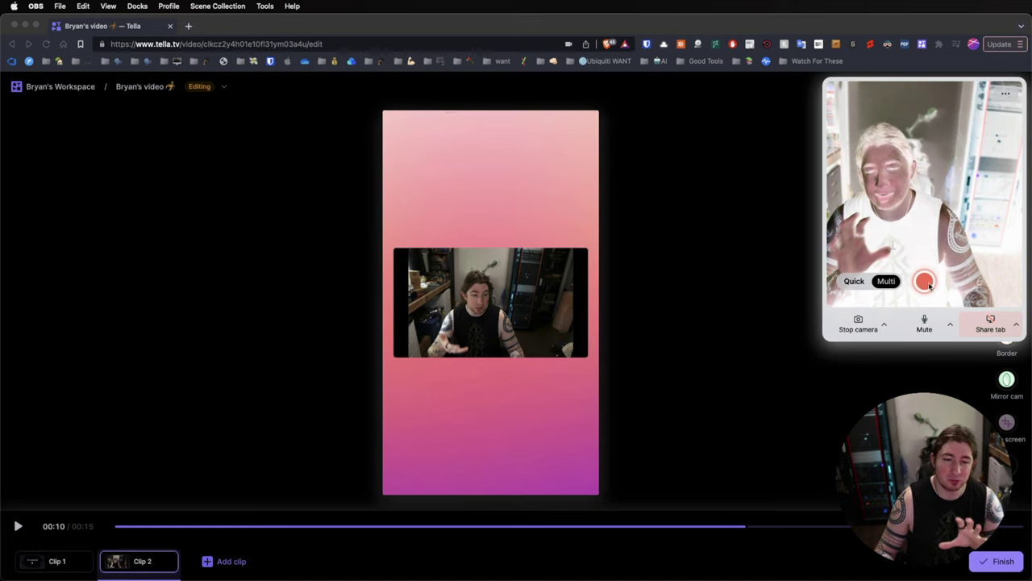
Back in Brave, record a few seconds of camera footage in the Tella recorder and finish it with Done
click(927, 287)
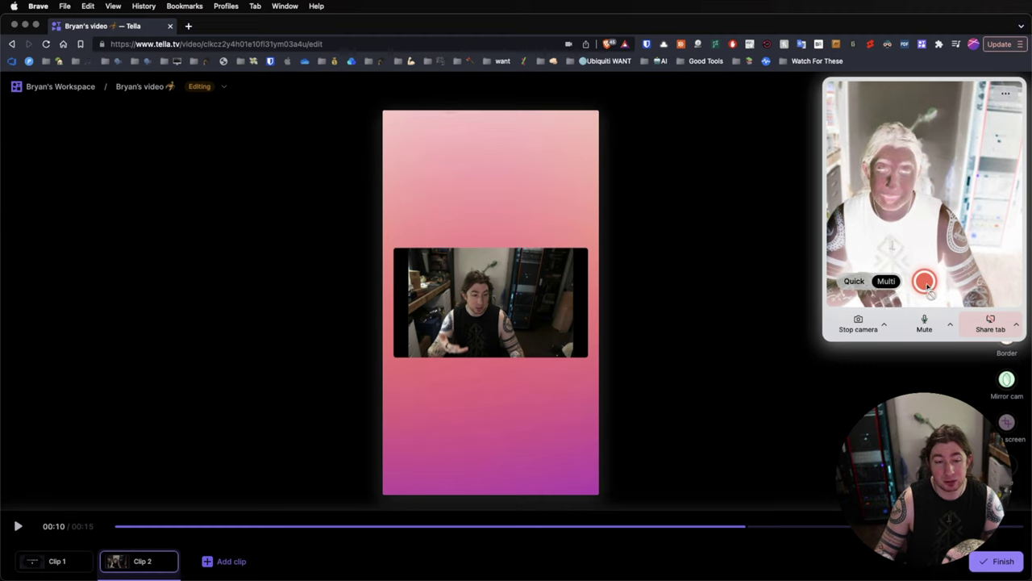
click(926, 283)
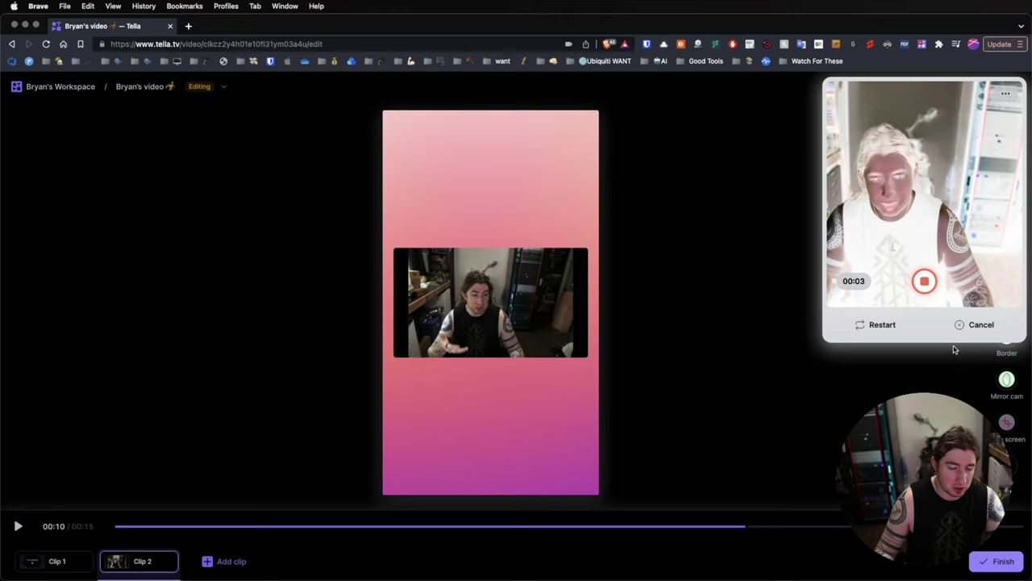
key(space)
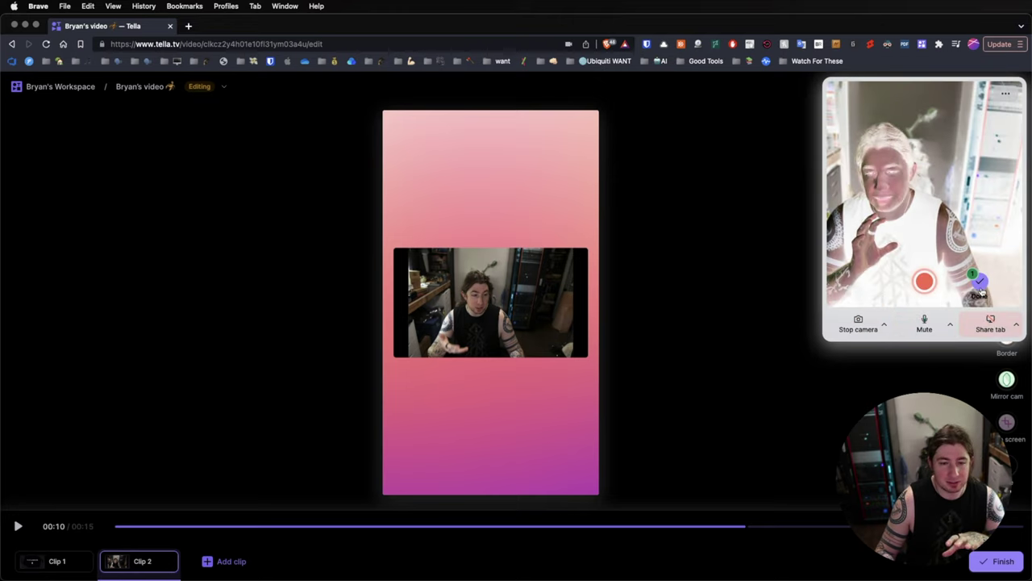
click(980, 288)
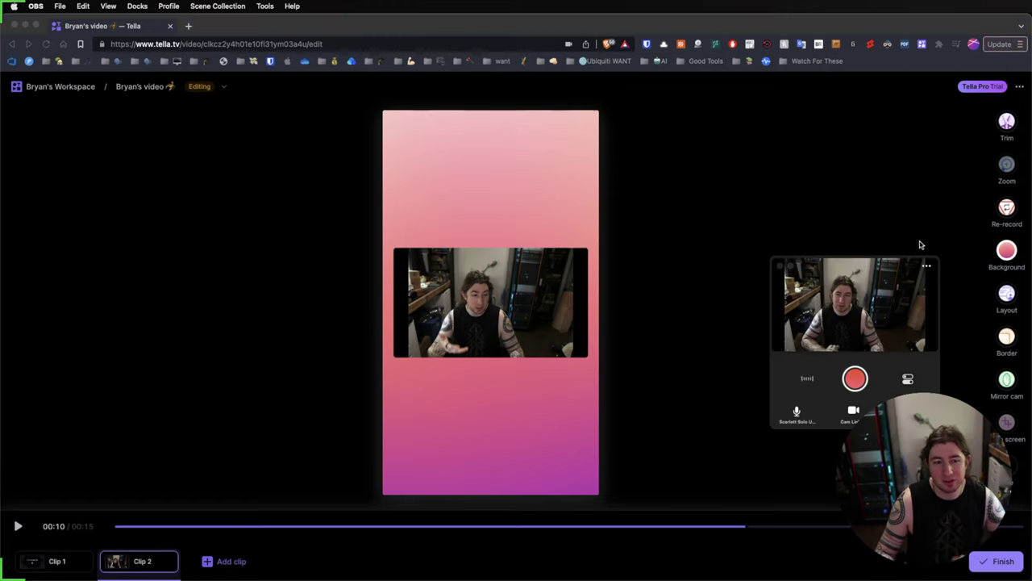
Move the recorder aside, keep the current microphone, and change the screen source to Select area
drag(868, 310, 808, 212)
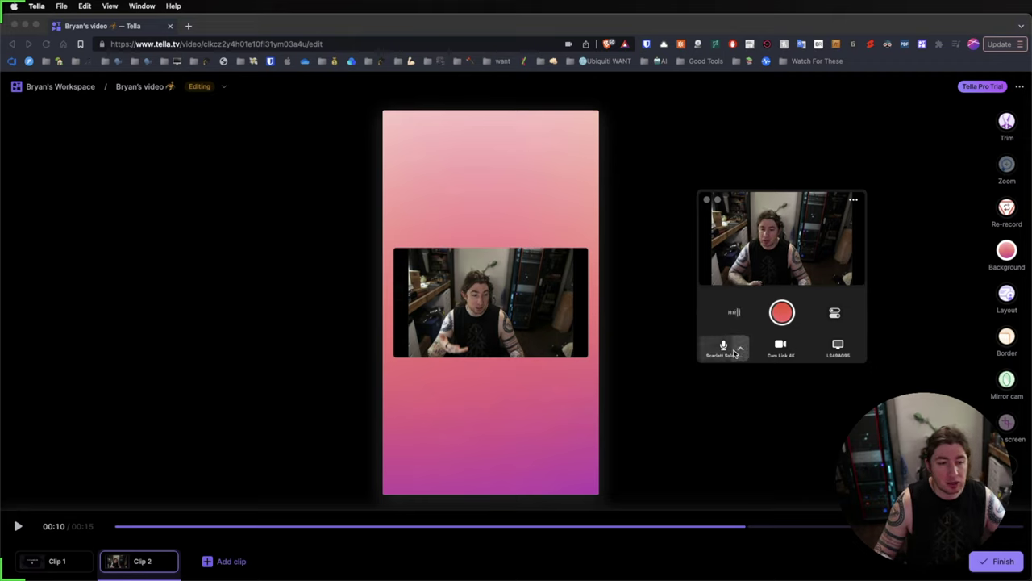
click(741, 348)
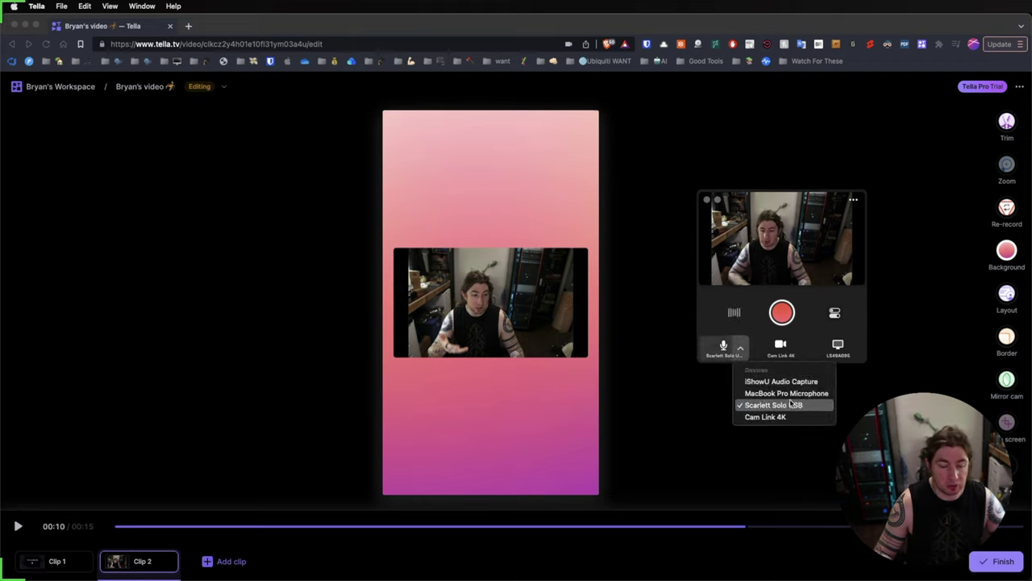
click(803, 351)
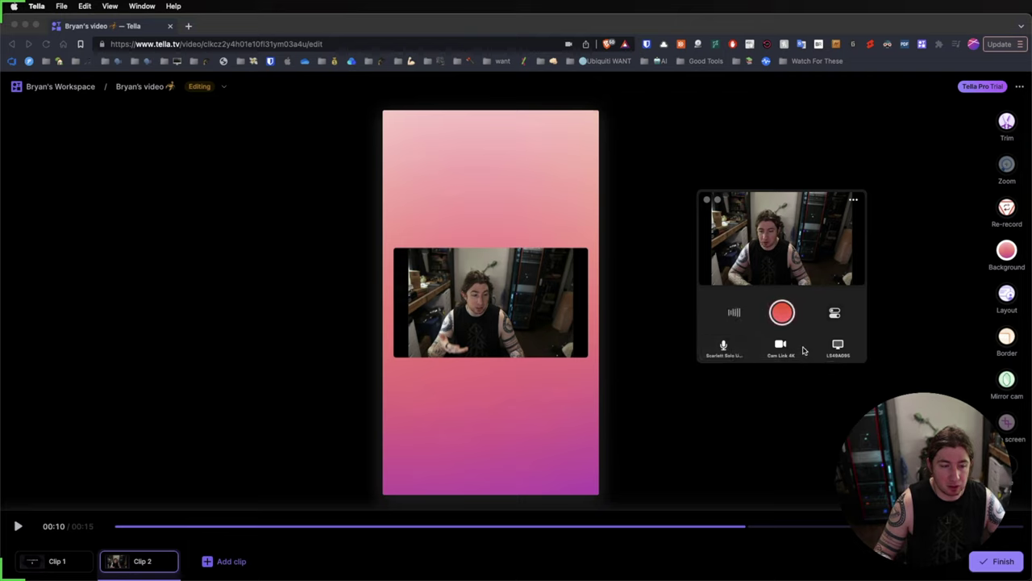
click(857, 349)
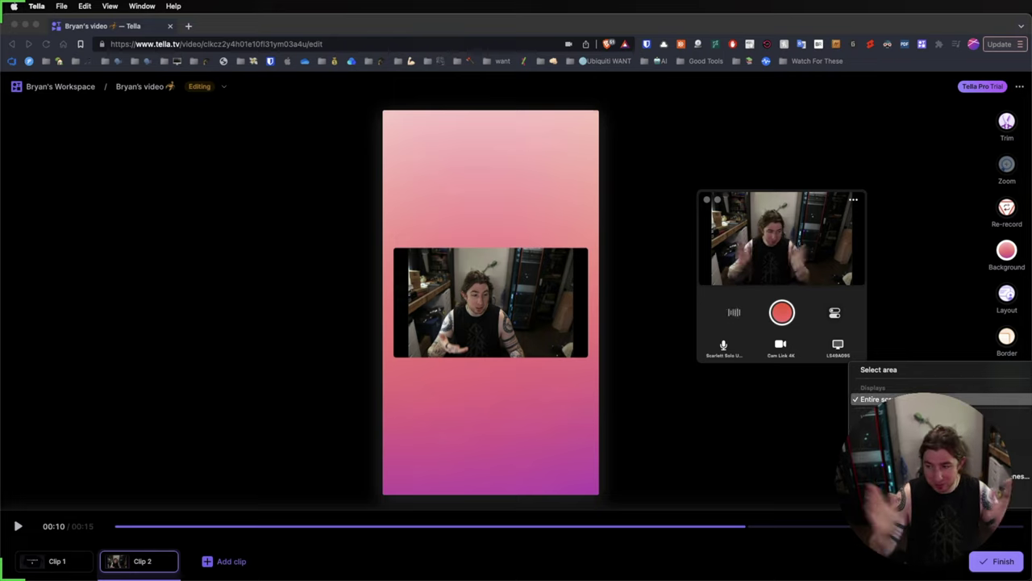
click(905, 371)
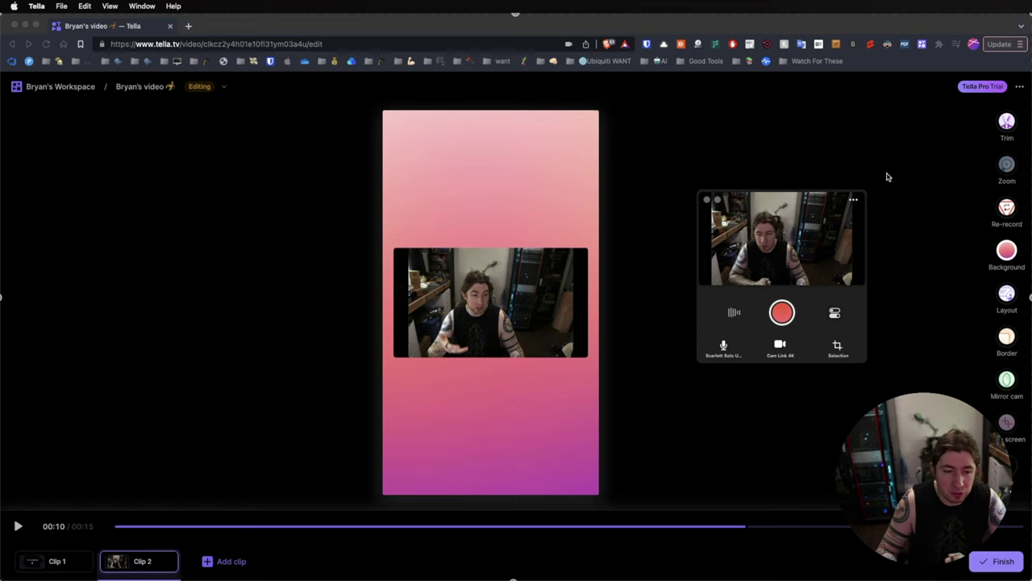
Record a short screen-and-camera clip, stop it, and open it with Preview
click(782, 315)
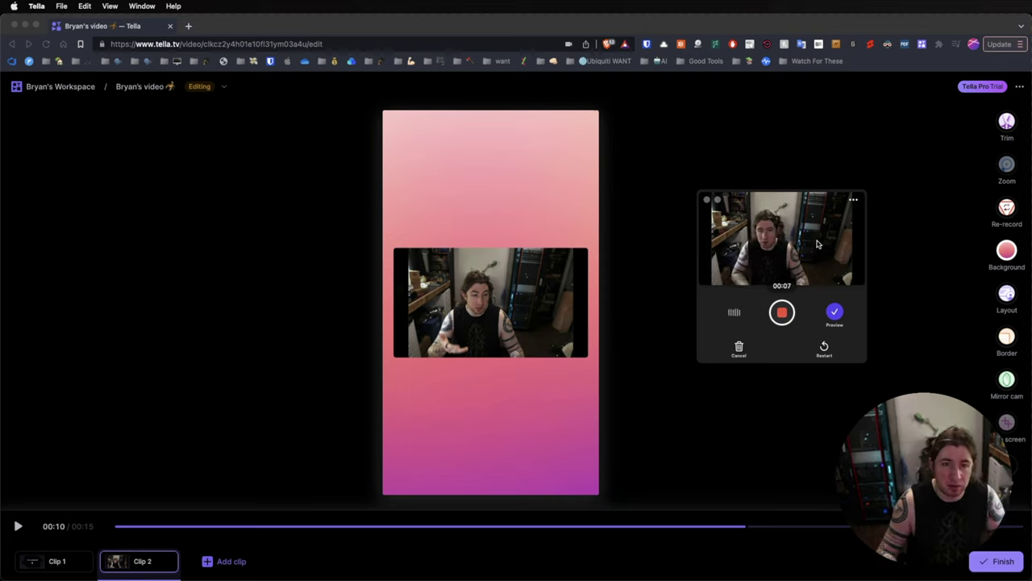
click(782, 320)
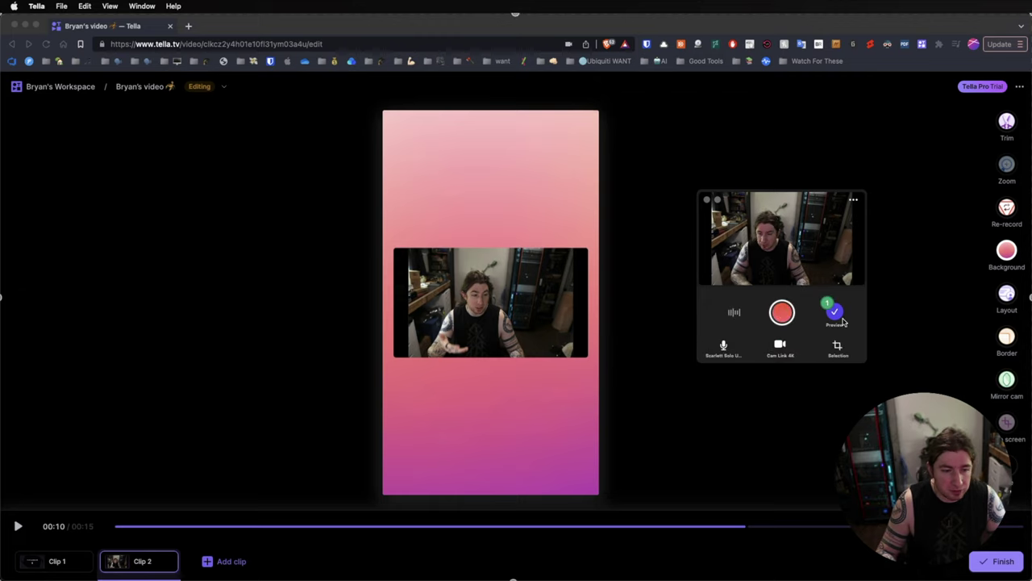
click(838, 321)
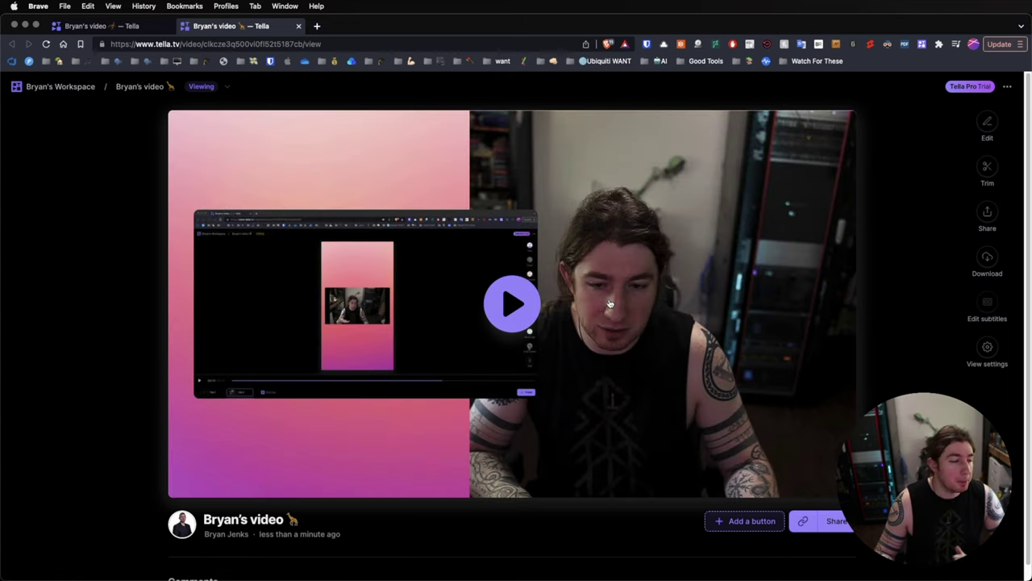
Open the new video in Editing mode, play through its clip, and select the screen and camera layers
click(985, 125)
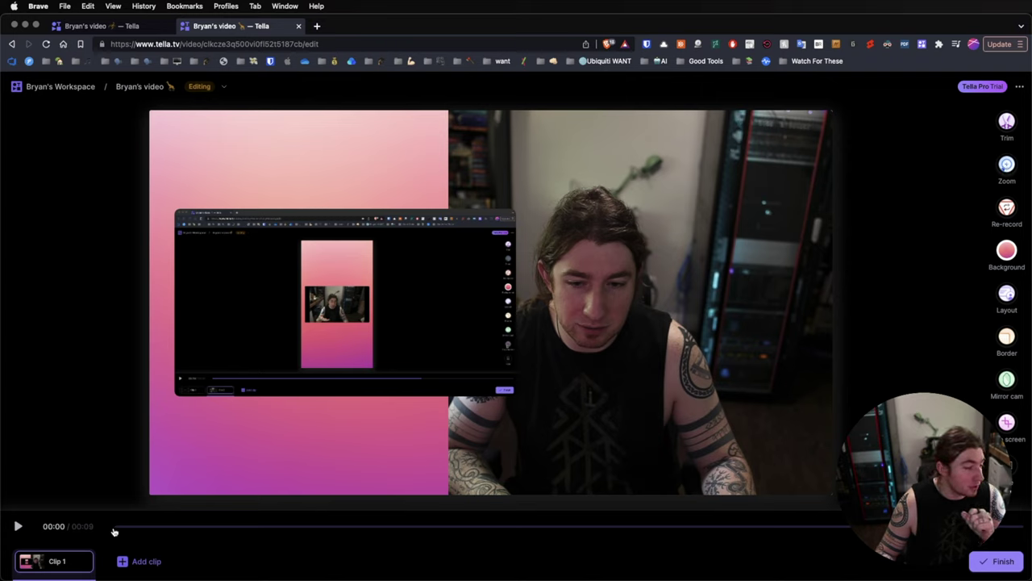
click(187, 530)
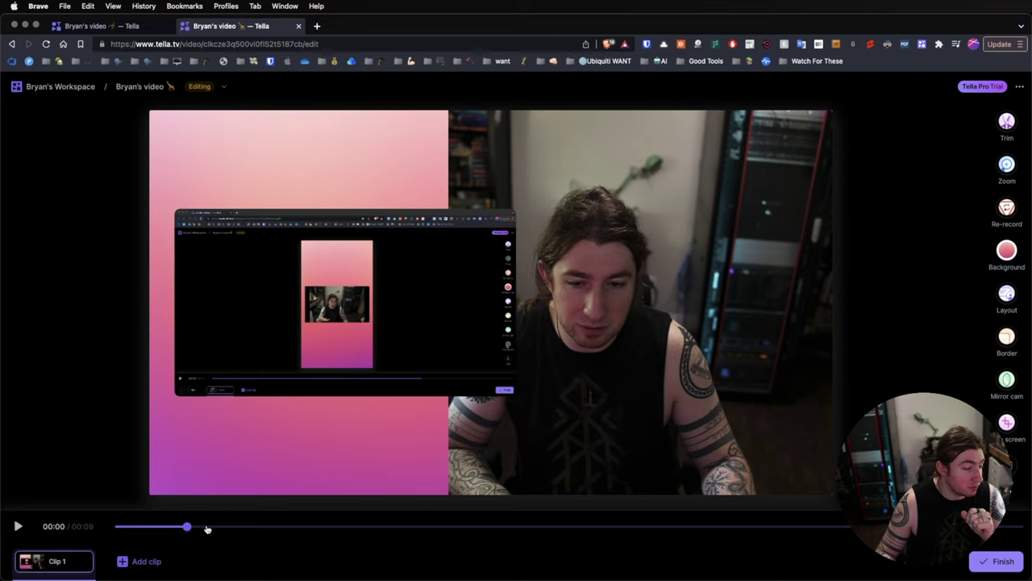
click(250, 529)
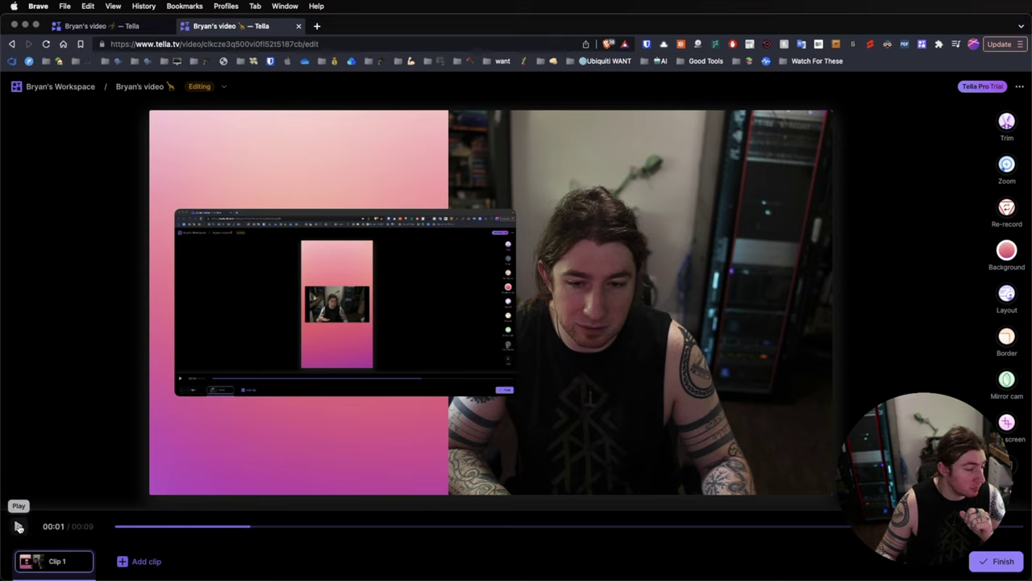
click(19, 527)
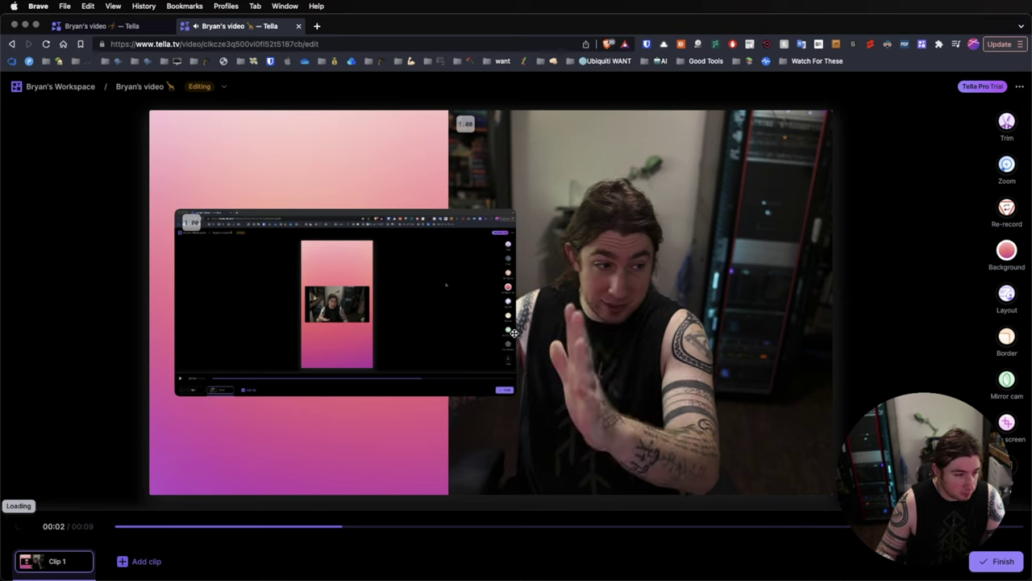
click(394, 374)
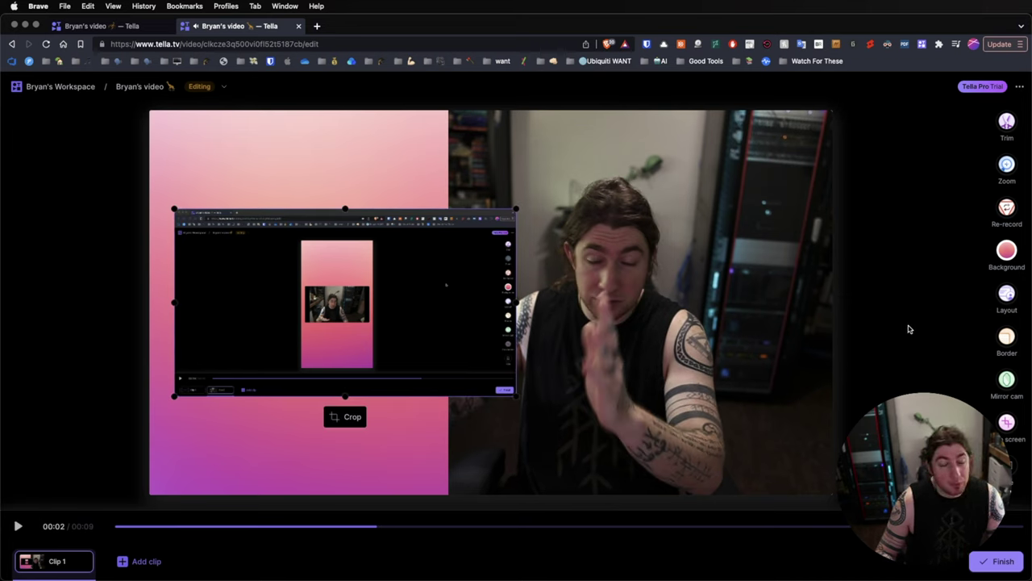
click(633, 250)
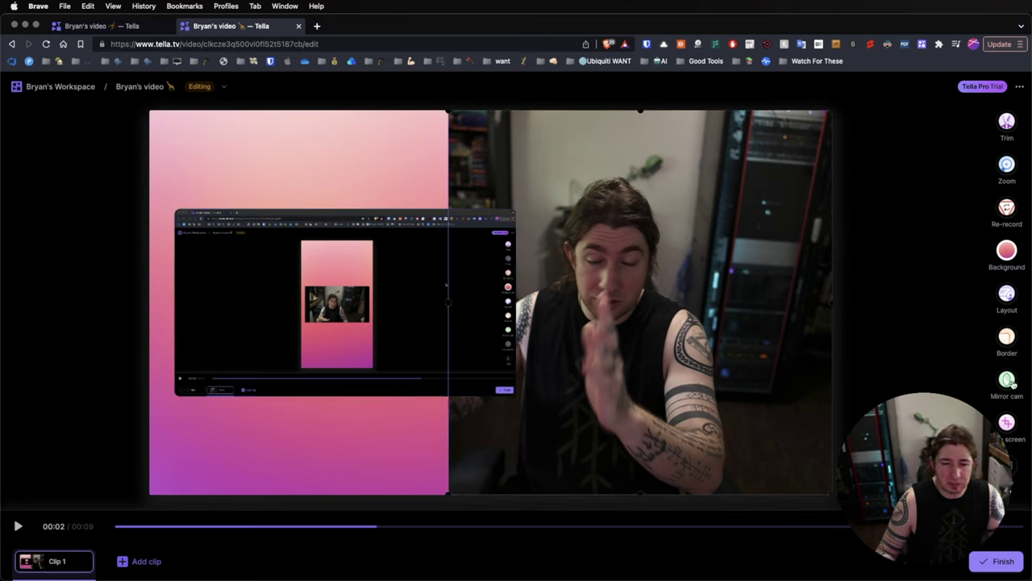
Try the green side-by-side layout, then apply the orange full-screen layout with a round camera bubble
click(1007, 299)
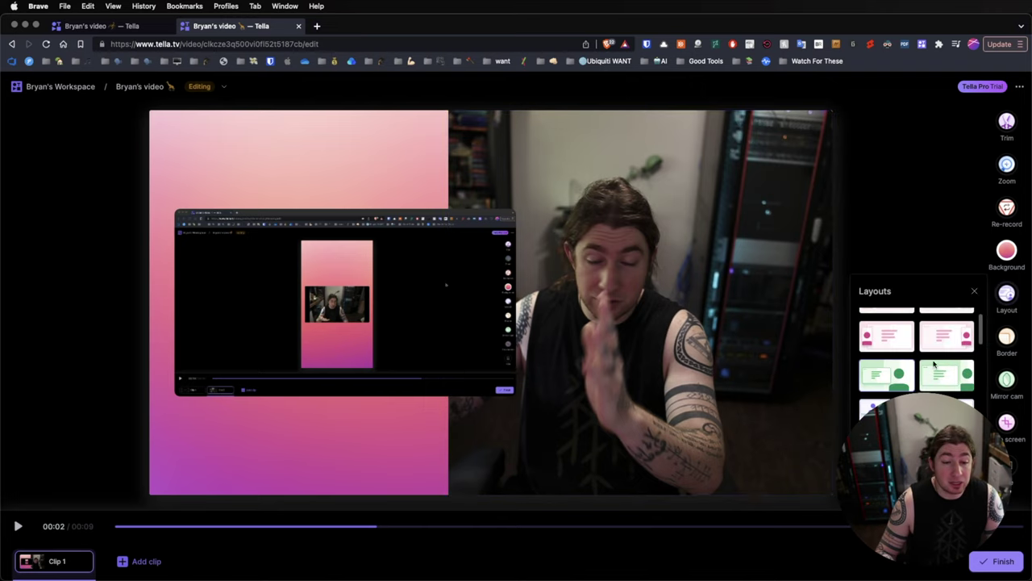
click(953, 386)
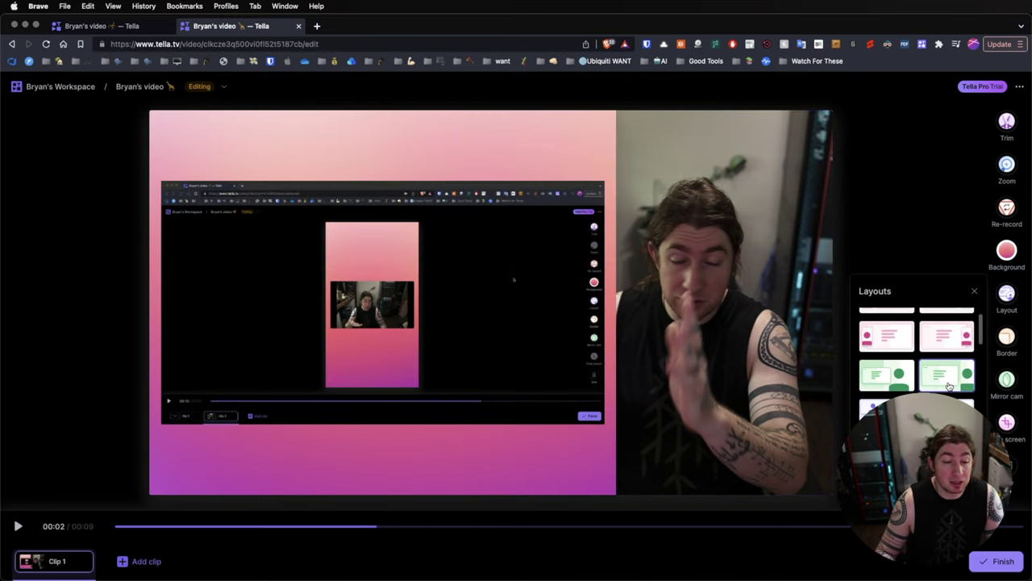
scroll(950, 386, down, 5)
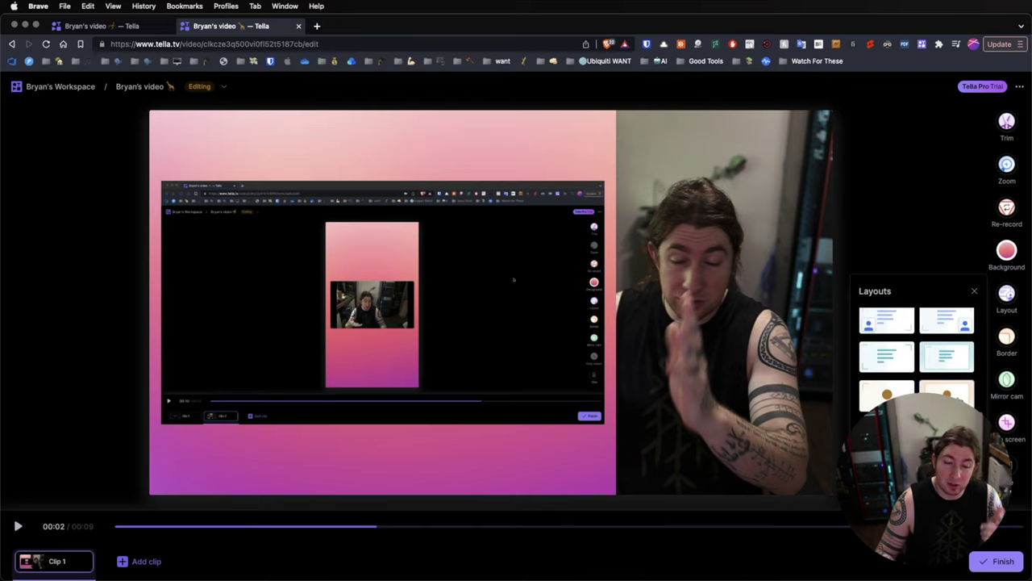
scroll(917, 355, down, 1)
scroll(959, 320, down, 3)
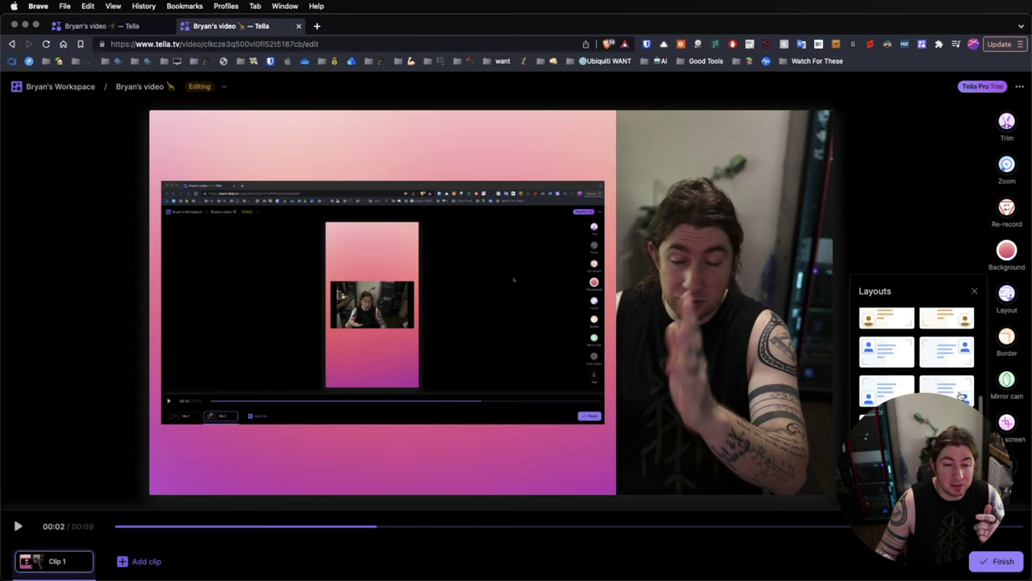
click(958, 320)
scroll(958, 339, up, 3)
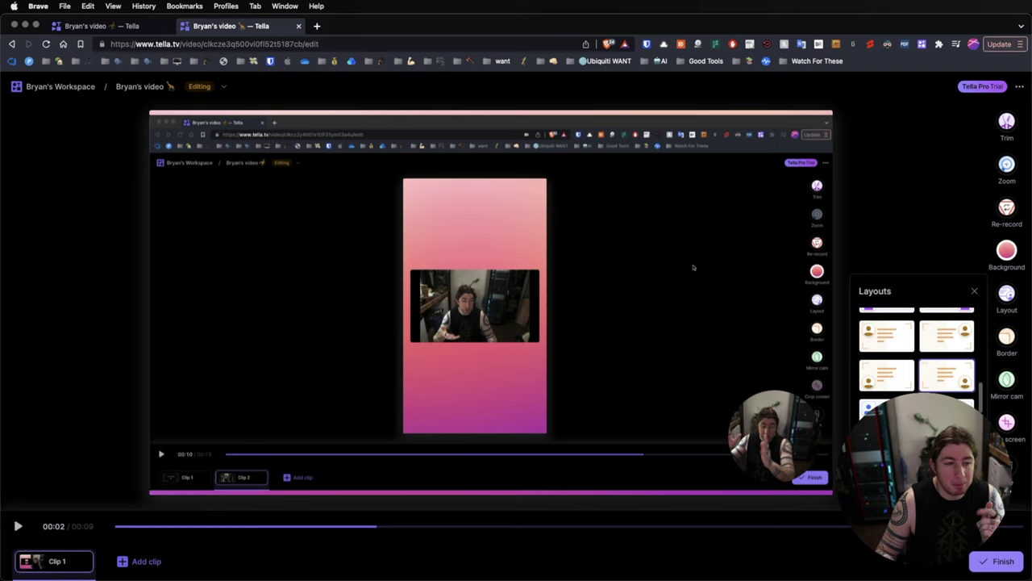
click(136, 26)
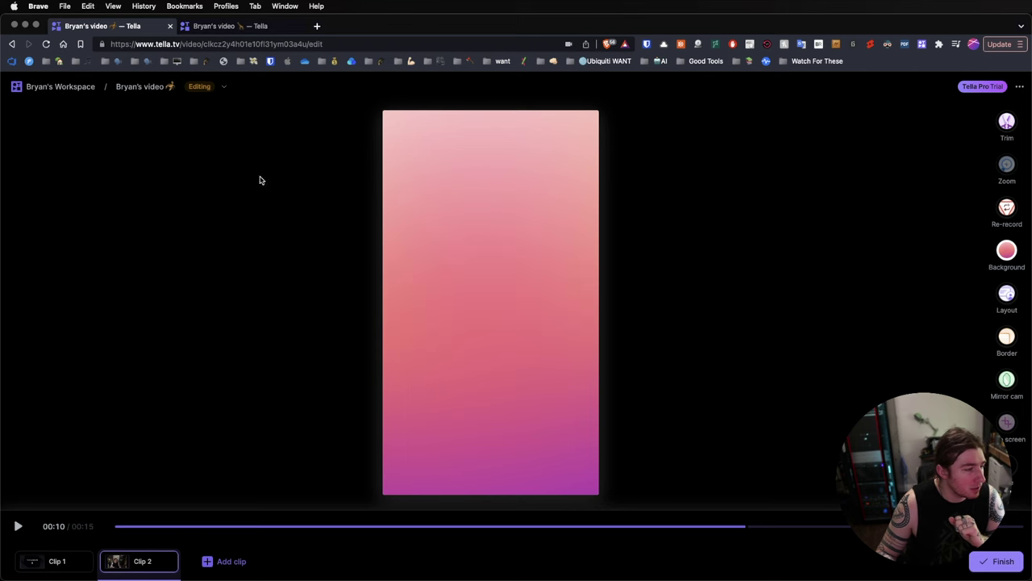
key(ctrl+Tab)
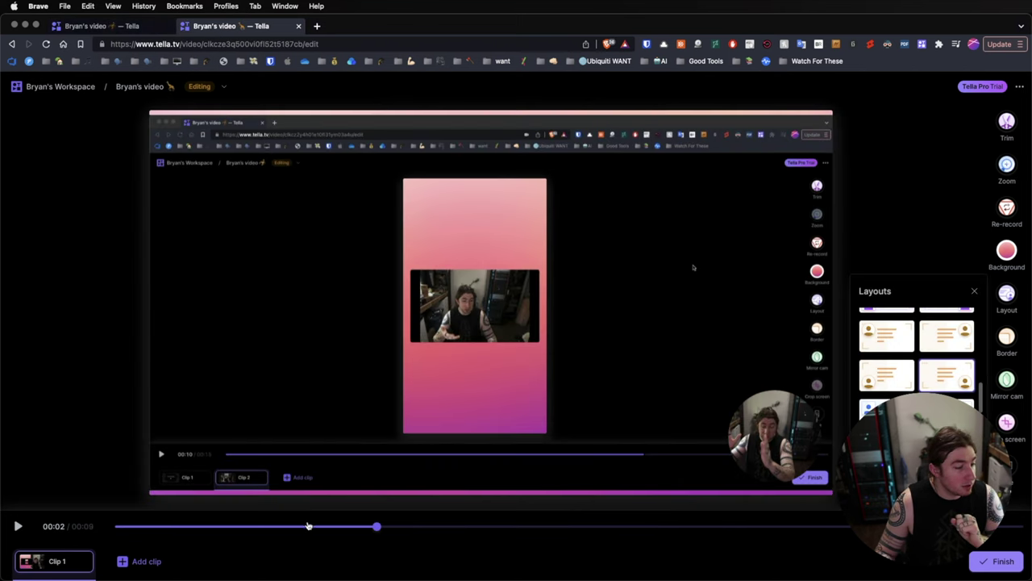
Add a 200% Medium-speed zoom at the start of Clip 1, preview it, and save it
click(18, 526)
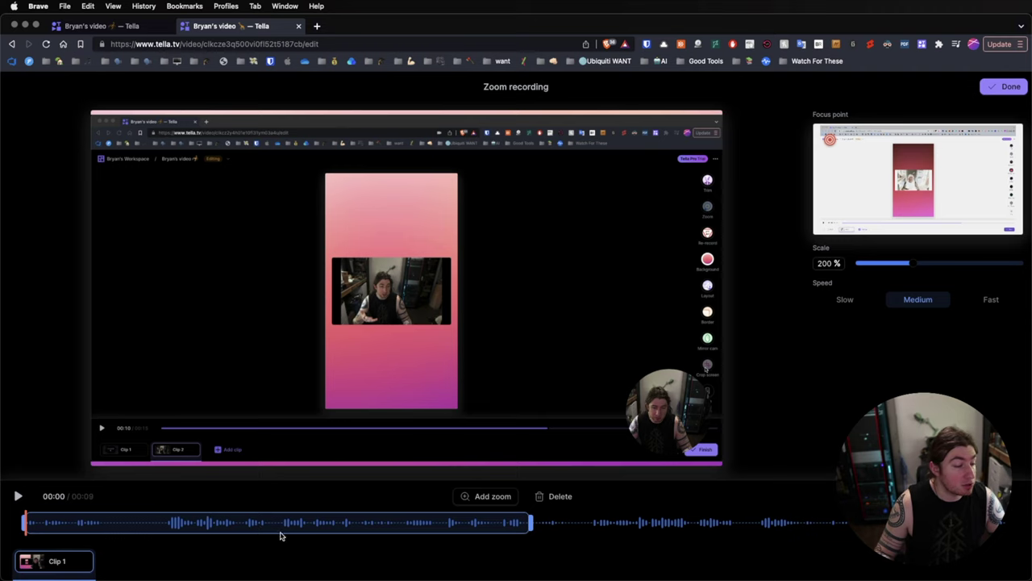
click(588, 523)
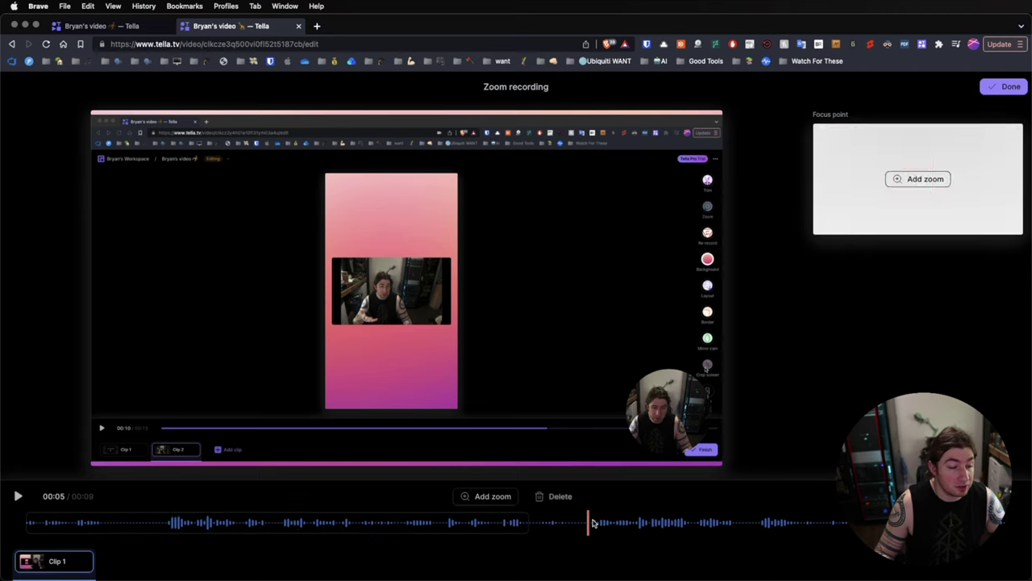
click(797, 522)
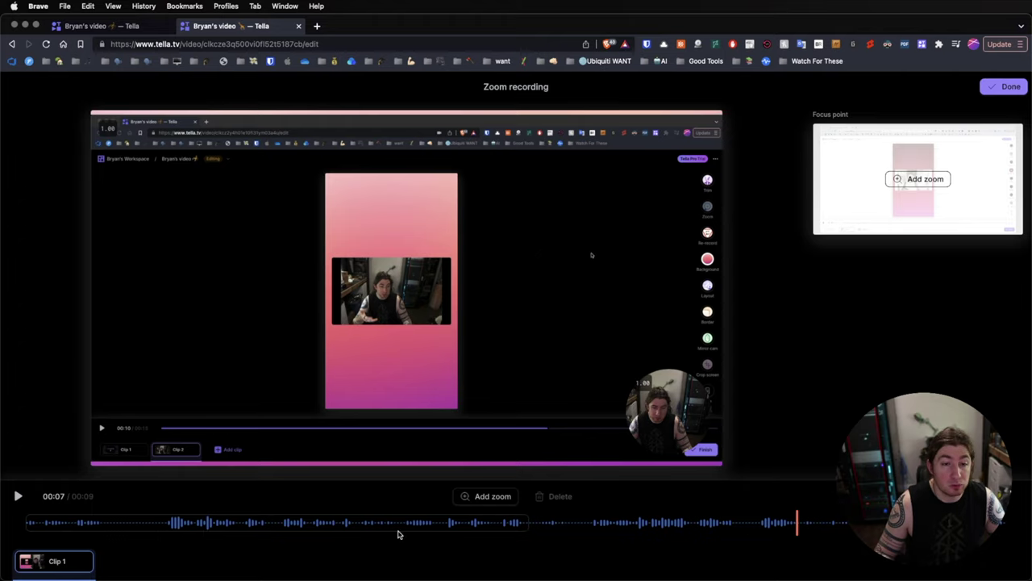
click(31, 523)
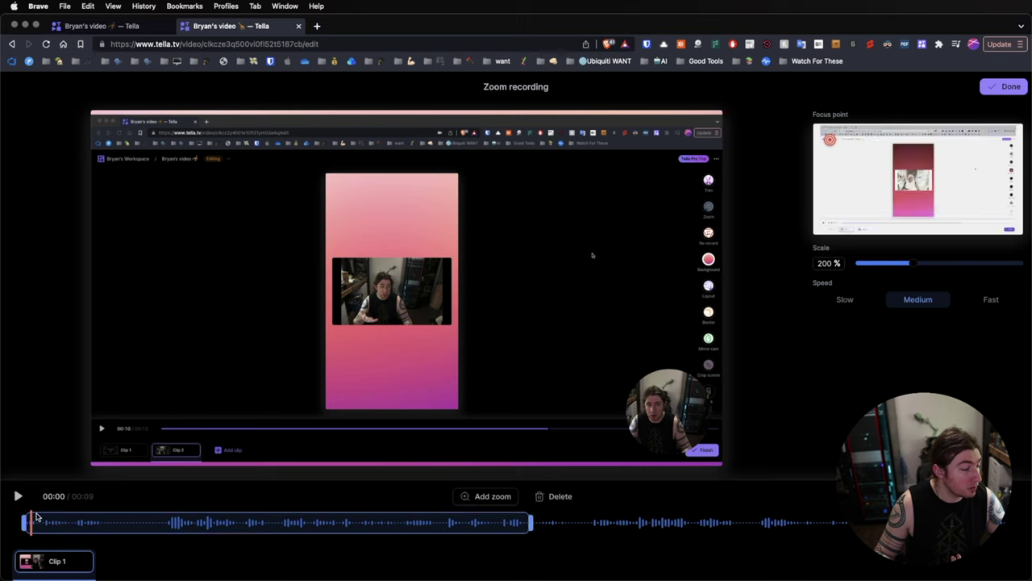
click(18, 497)
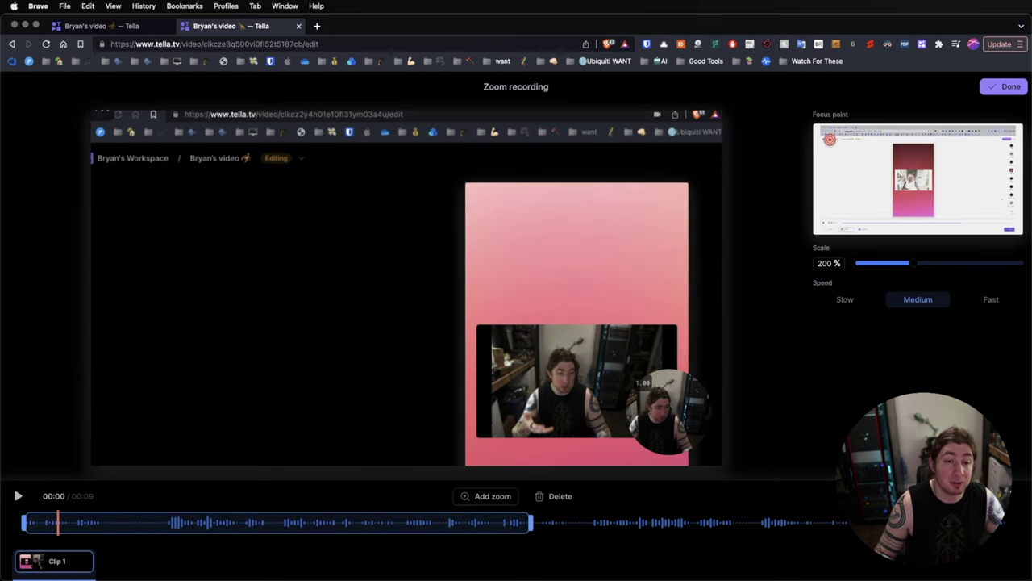
click(1005, 86)
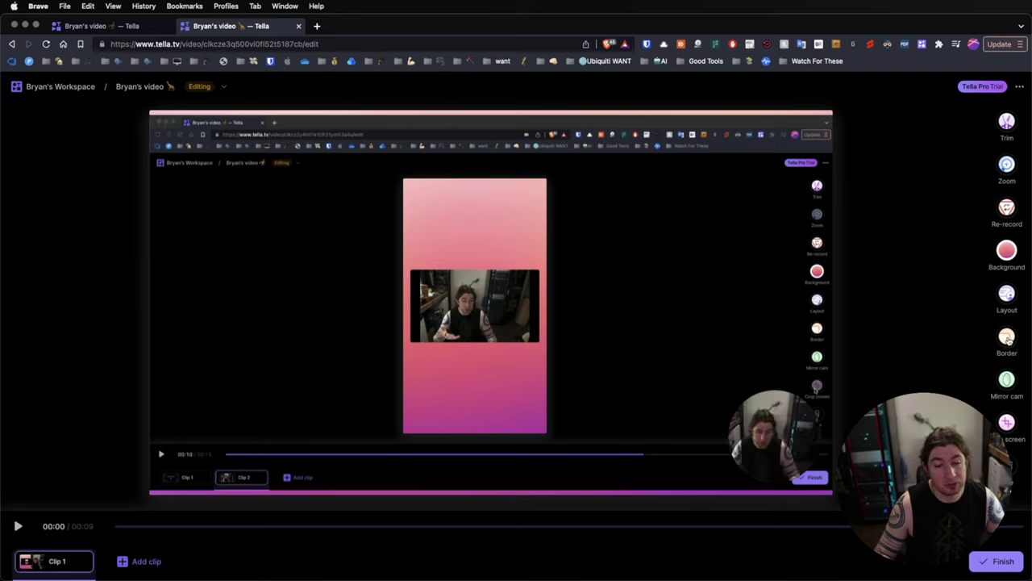
Browse the layout list and try the layout with the webcam below the screen
click(1008, 298)
scroll(917, 355, down, 2)
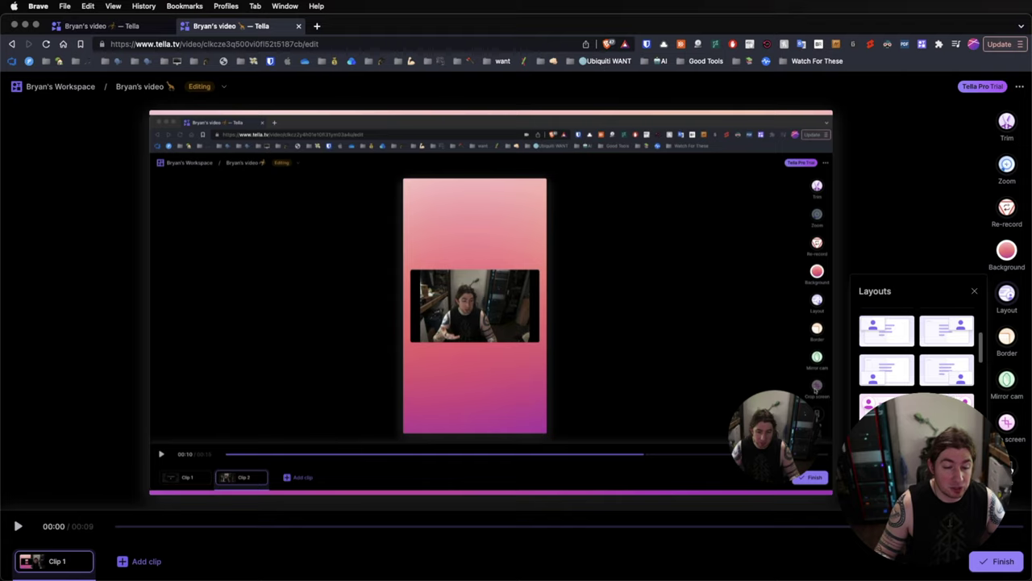
key(Escape)
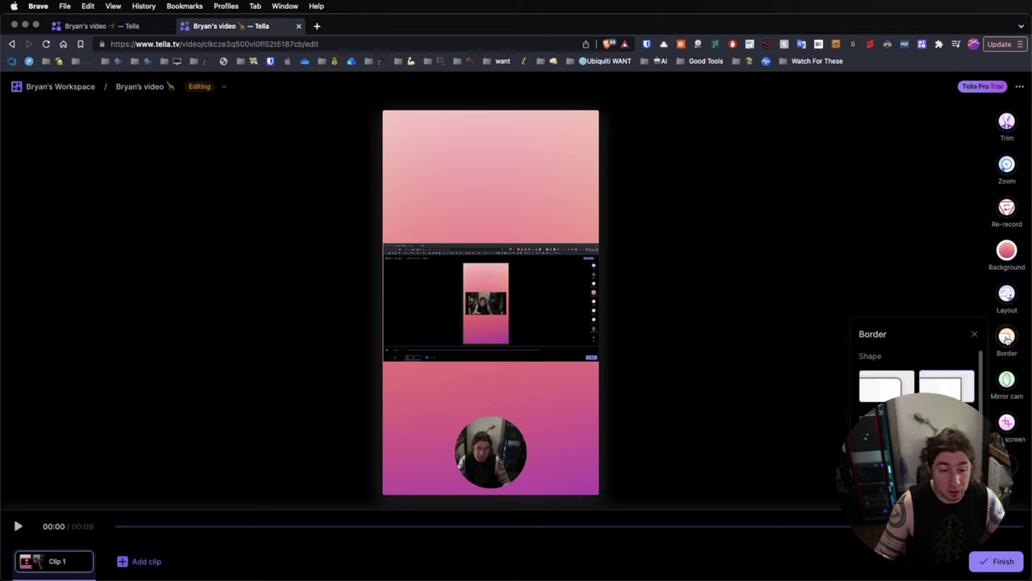
mouse_move(1006, 297)
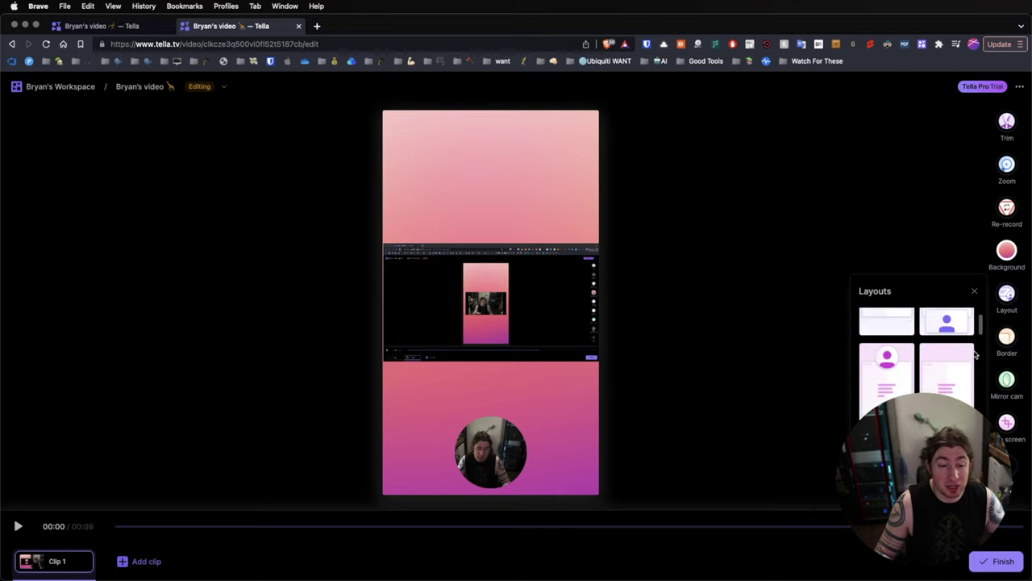
click(964, 354)
Compare the webcam-above and screen-only layouts, then settle on the webcam-above-screen layout
scroll(927, 359, down, 2)
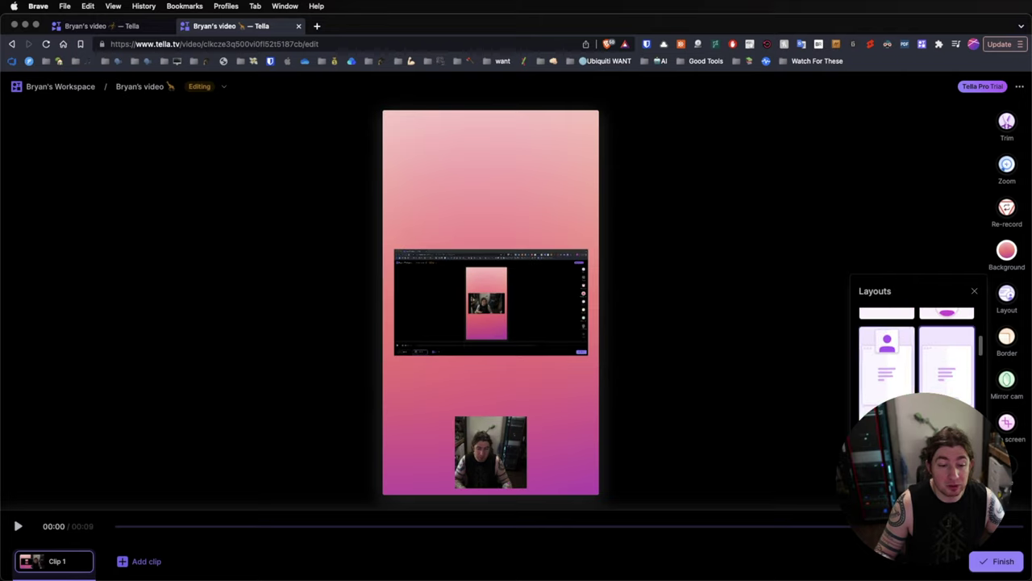
scroll(952, 367, down, 1)
click(960, 383)
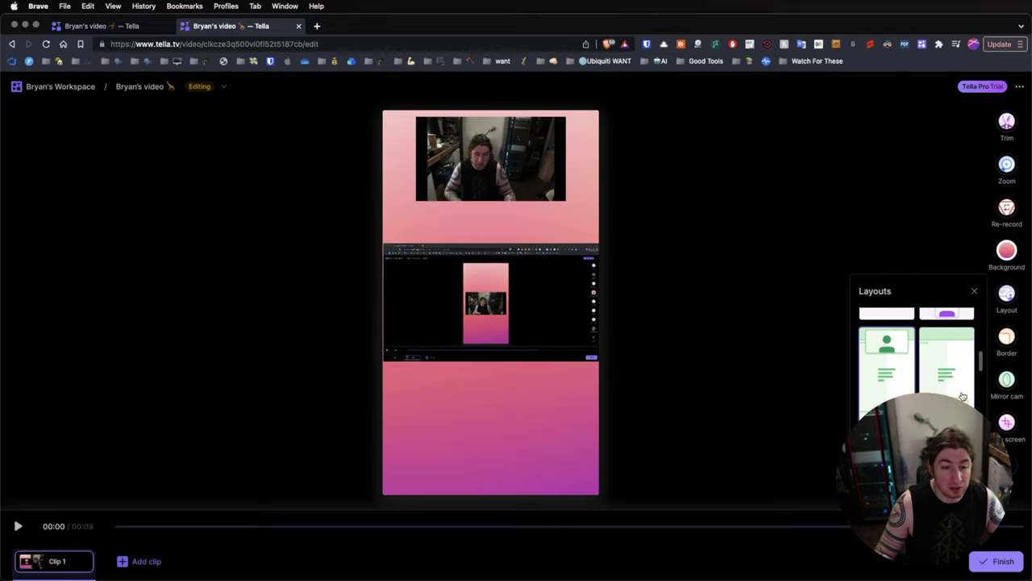
scroll(964, 391, down, 2)
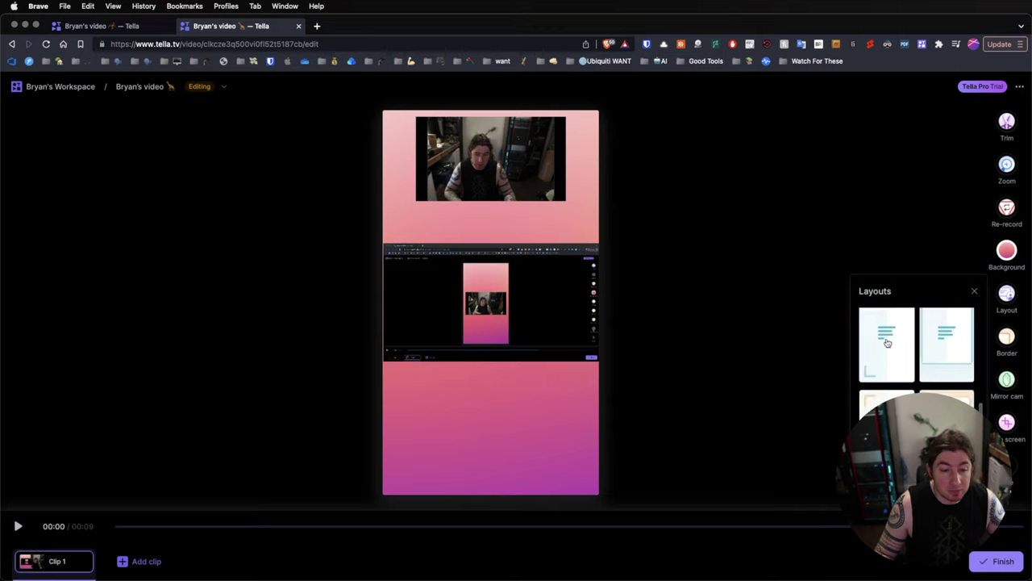
click(888, 355)
scroll(917, 355, down, 2)
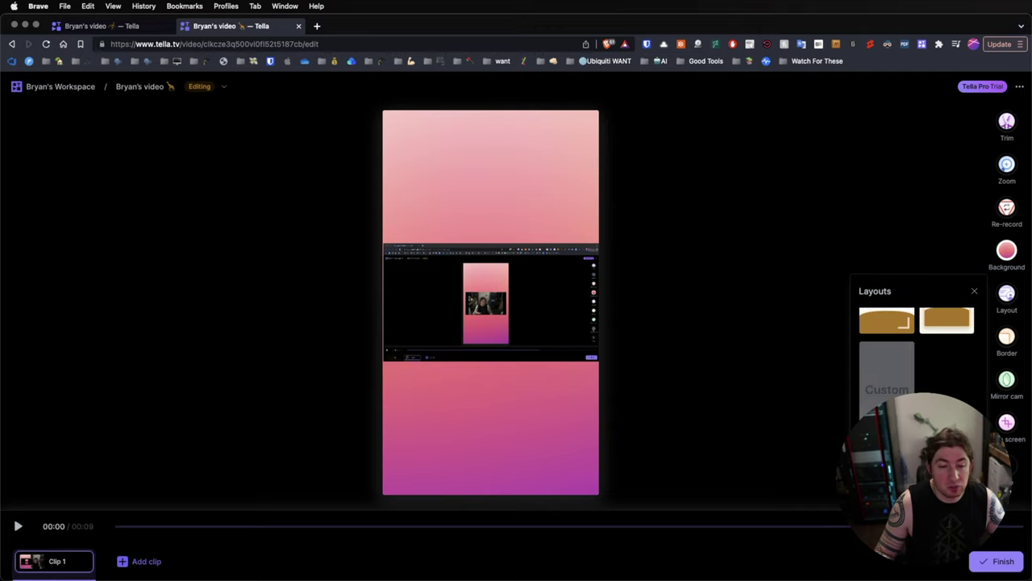
scroll(887, 362, up, 5)
click(888, 361)
click(959, 208)
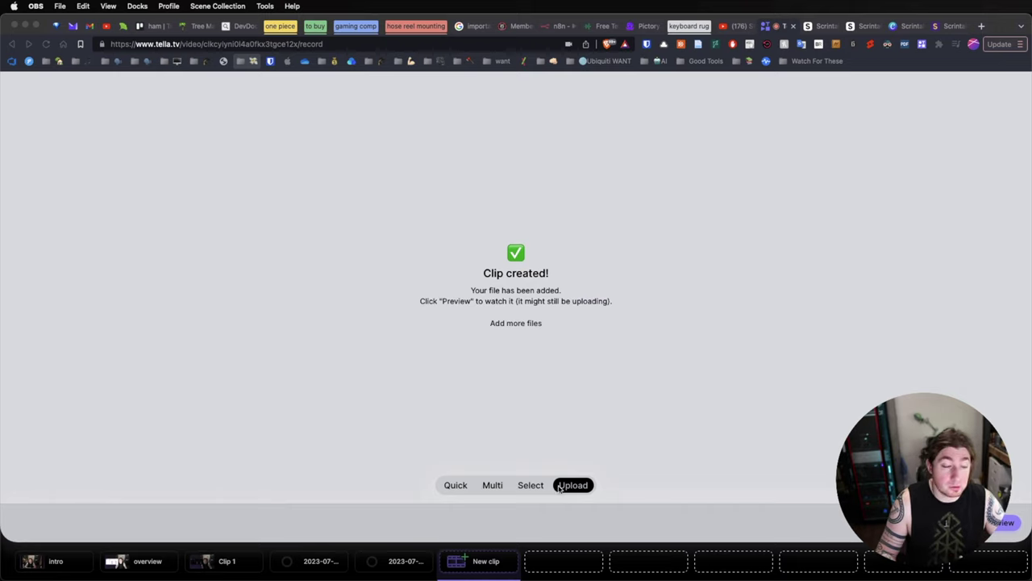
Open the file picker on the Desktop through Add more files and Select file
click(516, 325)
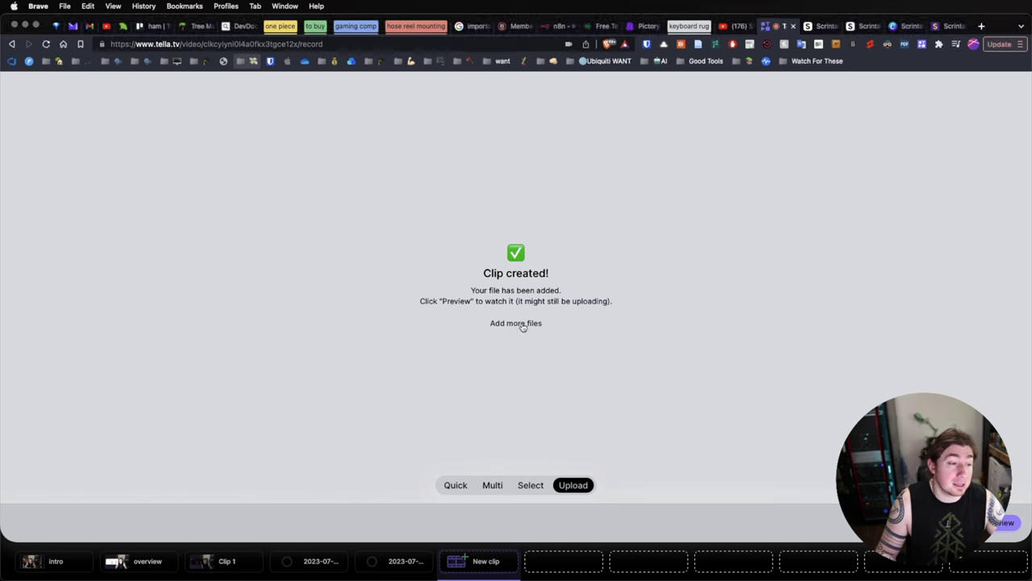
click(516, 324)
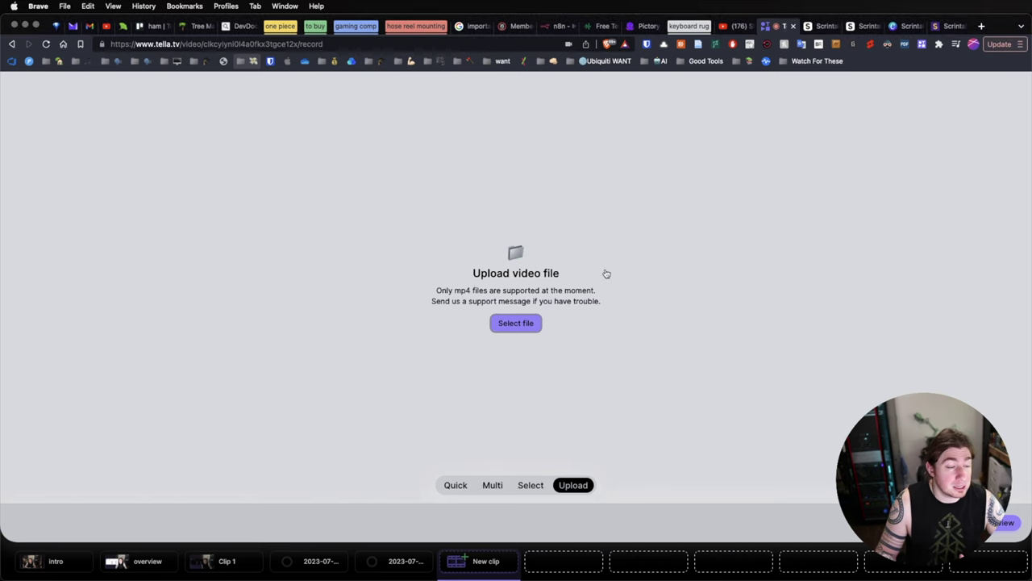
click(516, 326)
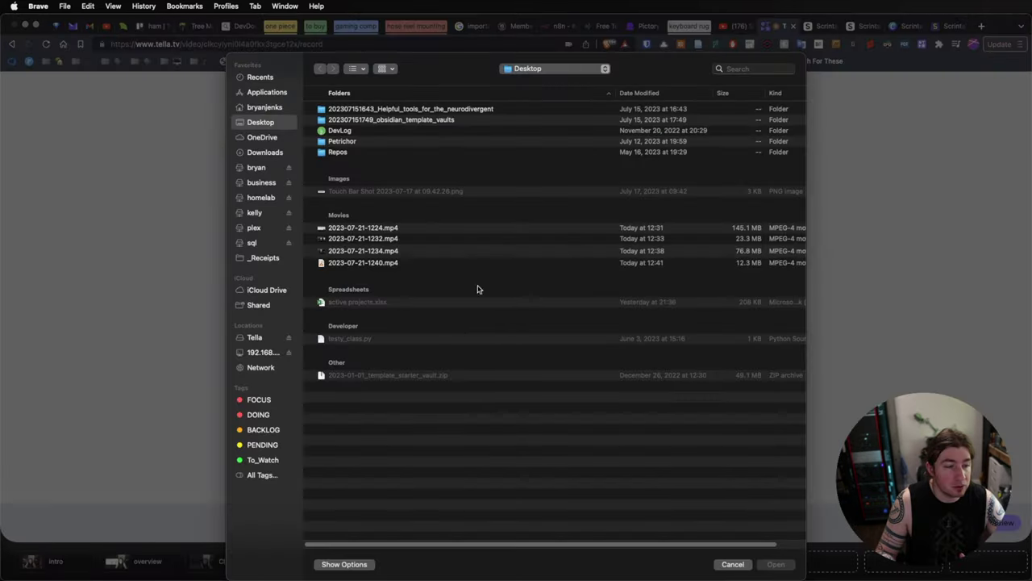
Upload a dated Desktop mp4 recording as a new clip
double_click(403, 253)
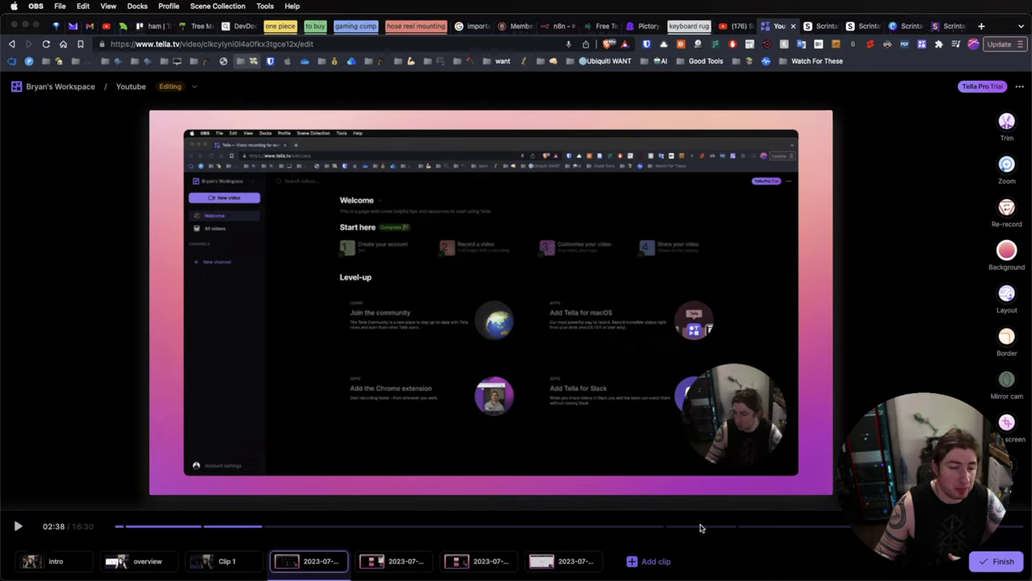
Finish the Youtube video's editing session so it opens in Viewing mode
click(1000, 562)
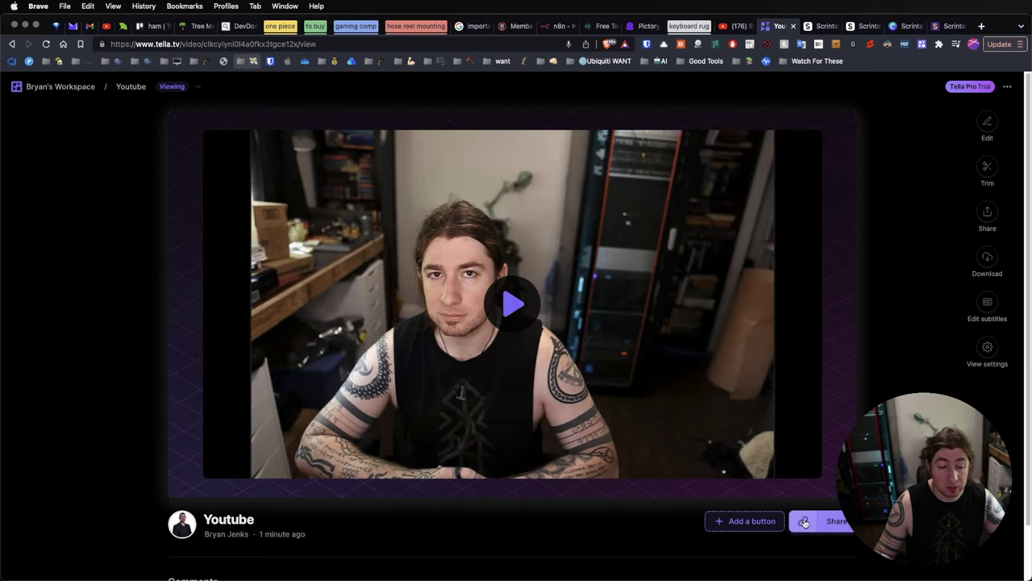
click(800, 521)
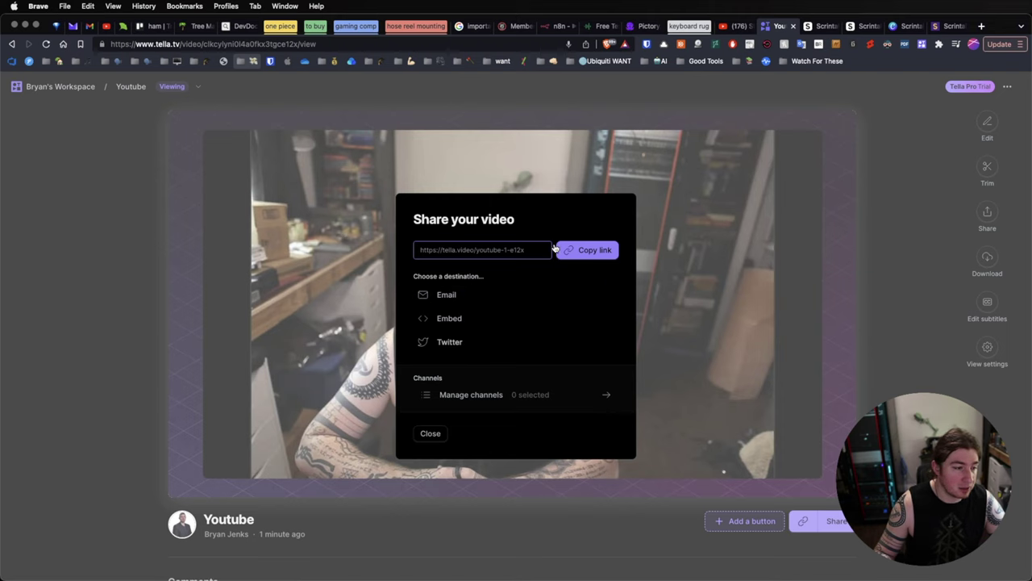
click(430, 436)
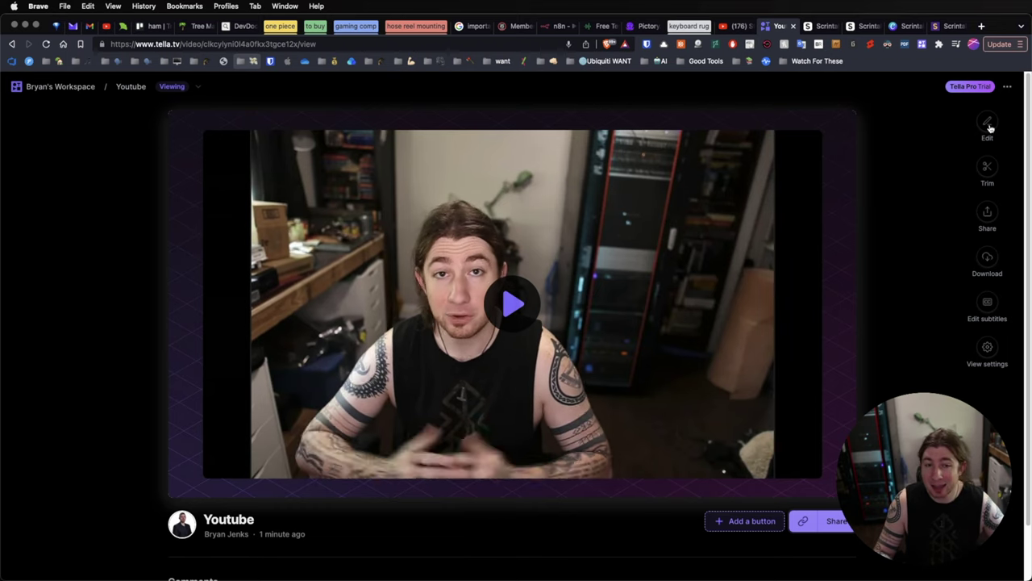
Step into and out of editing, glance at Share, then bring up the Youtube video's download options
click(988, 125)
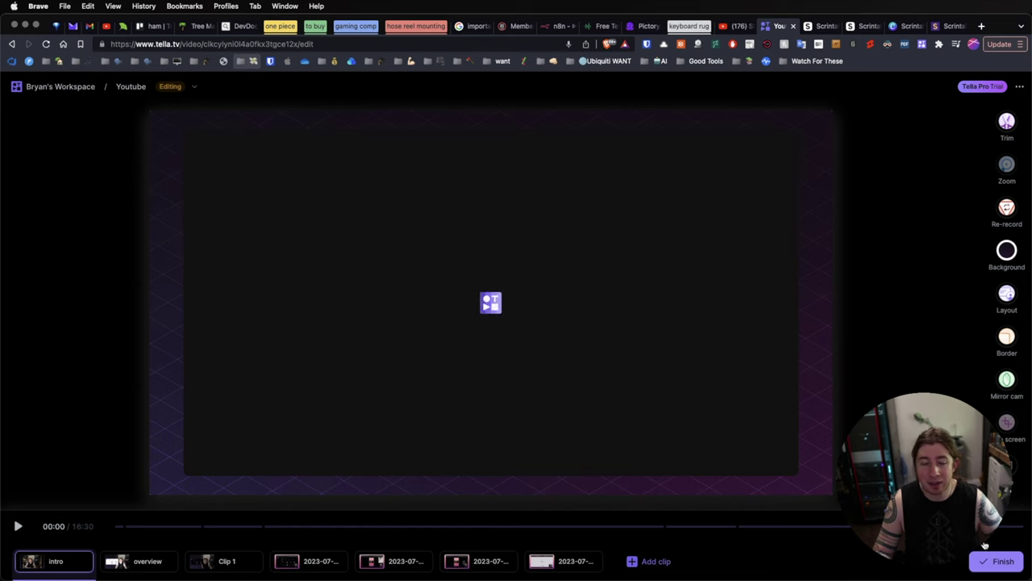
click(998, 562)
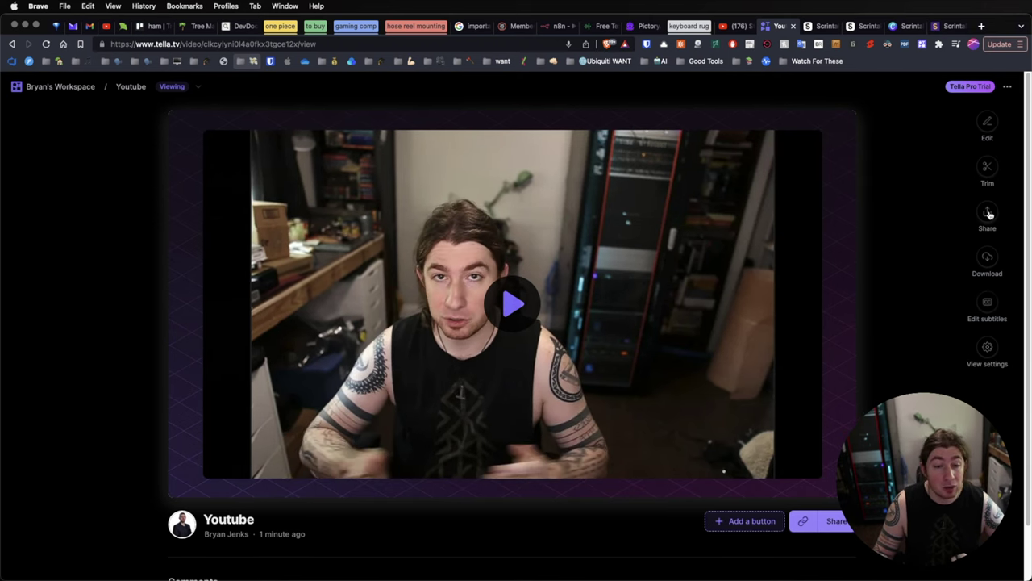
click(988, 213)
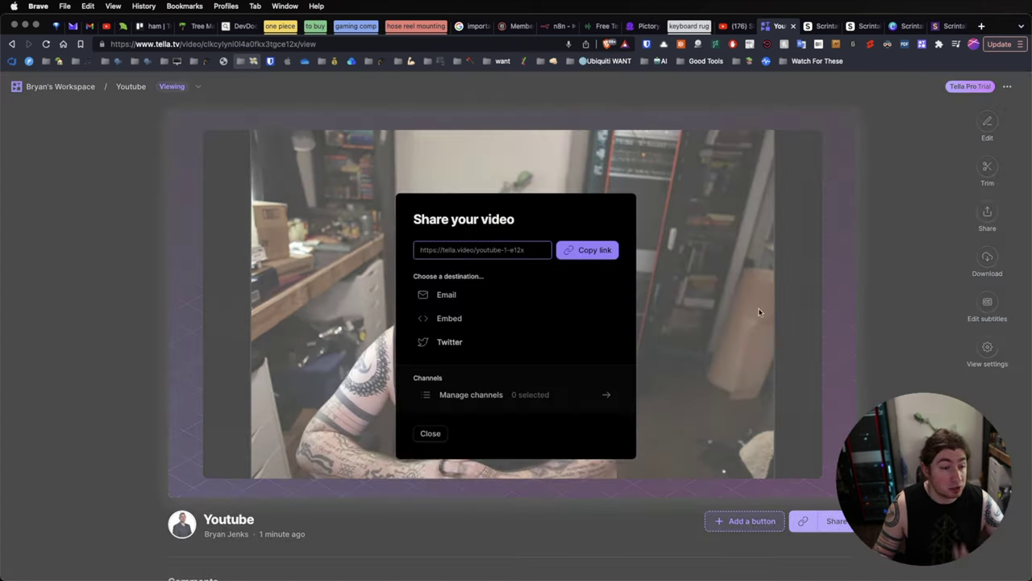
click(998, 259)
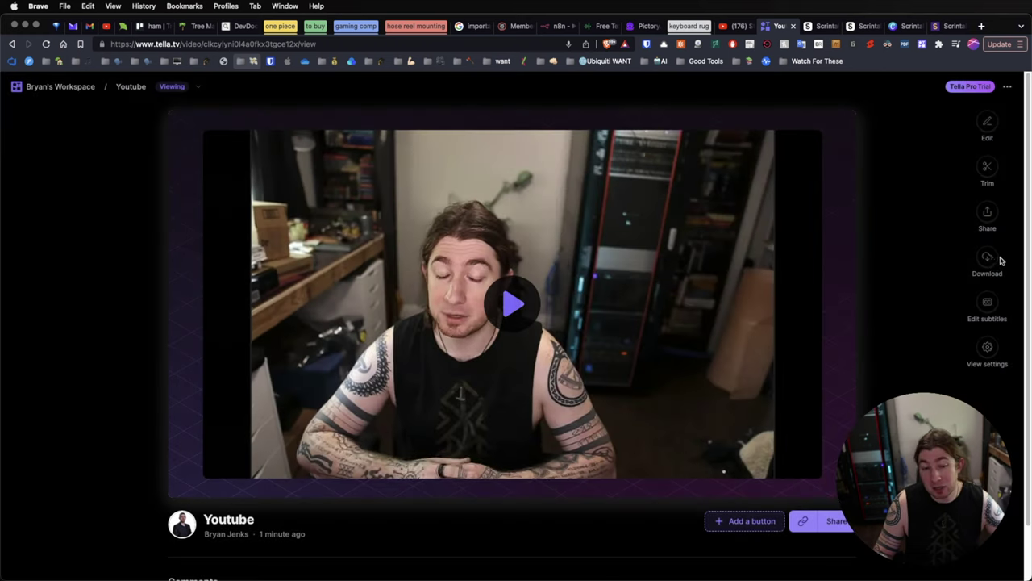
click(991, 258)
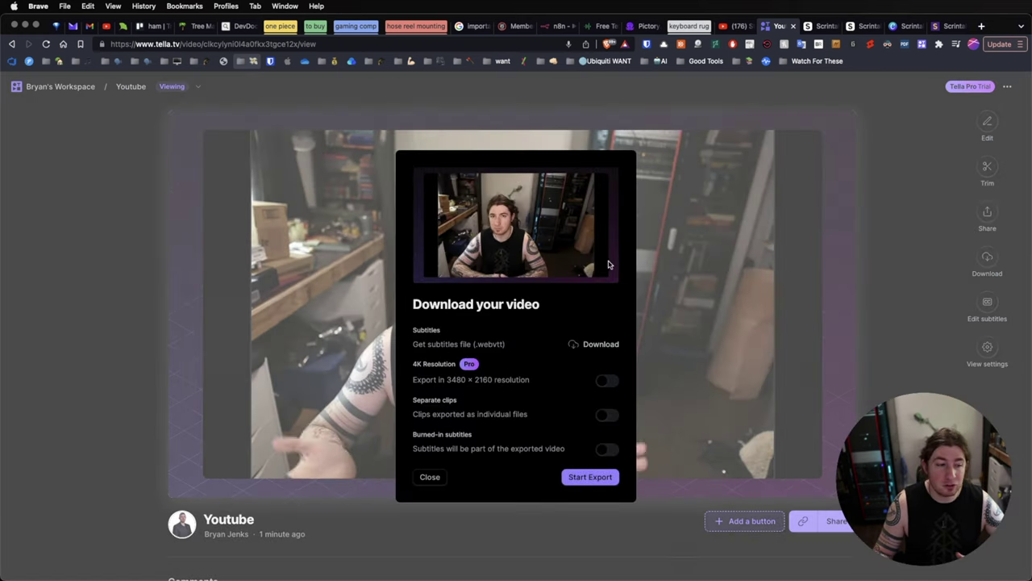
Switch on 4K Resolution for the video export
click(606, 382)
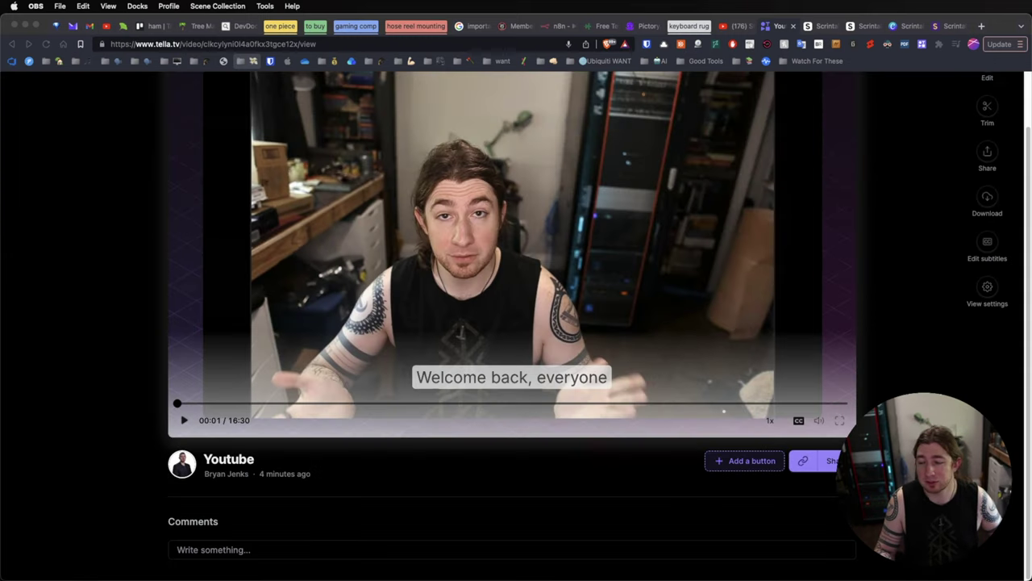
scroll(464, 465, up, 1)
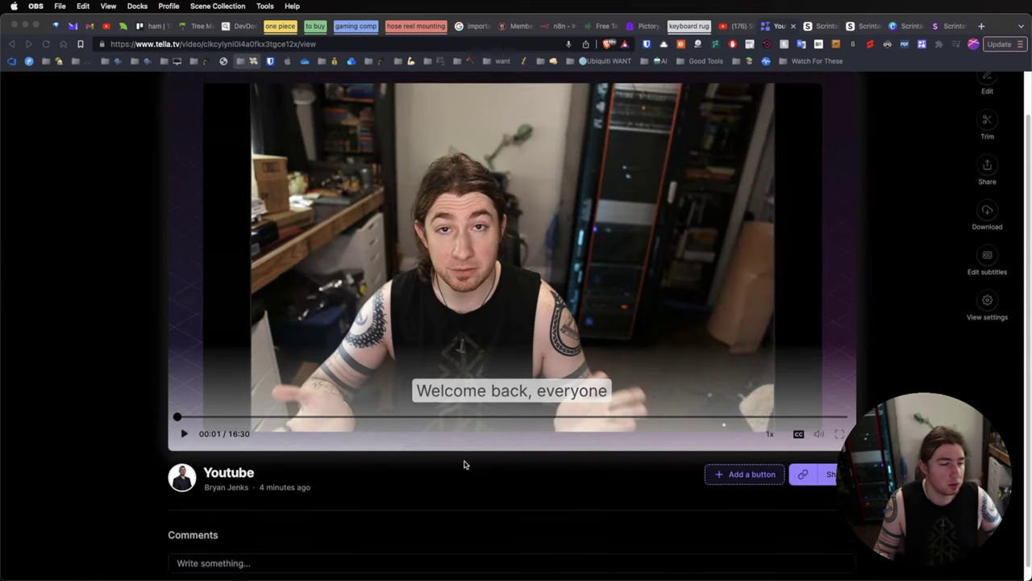
scroll(464, 465, up, 2)
scroll(540, 331, down, 3)
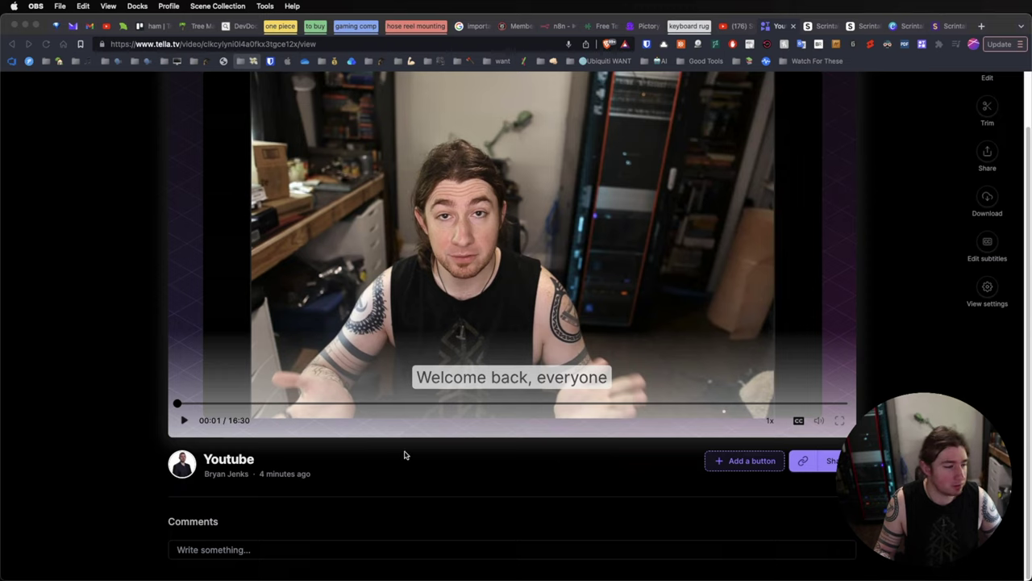
scroll(847, 413, up, 2)
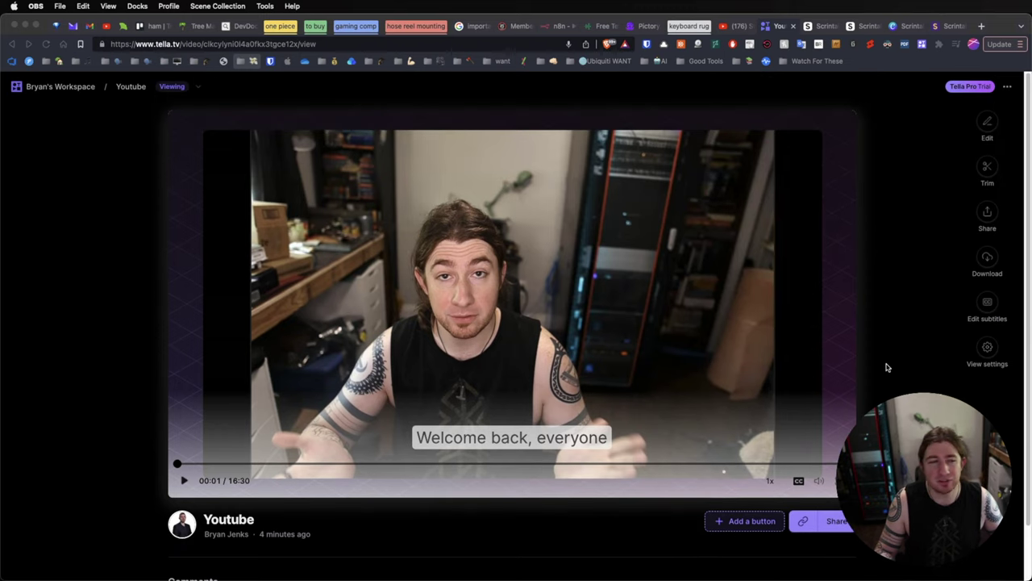